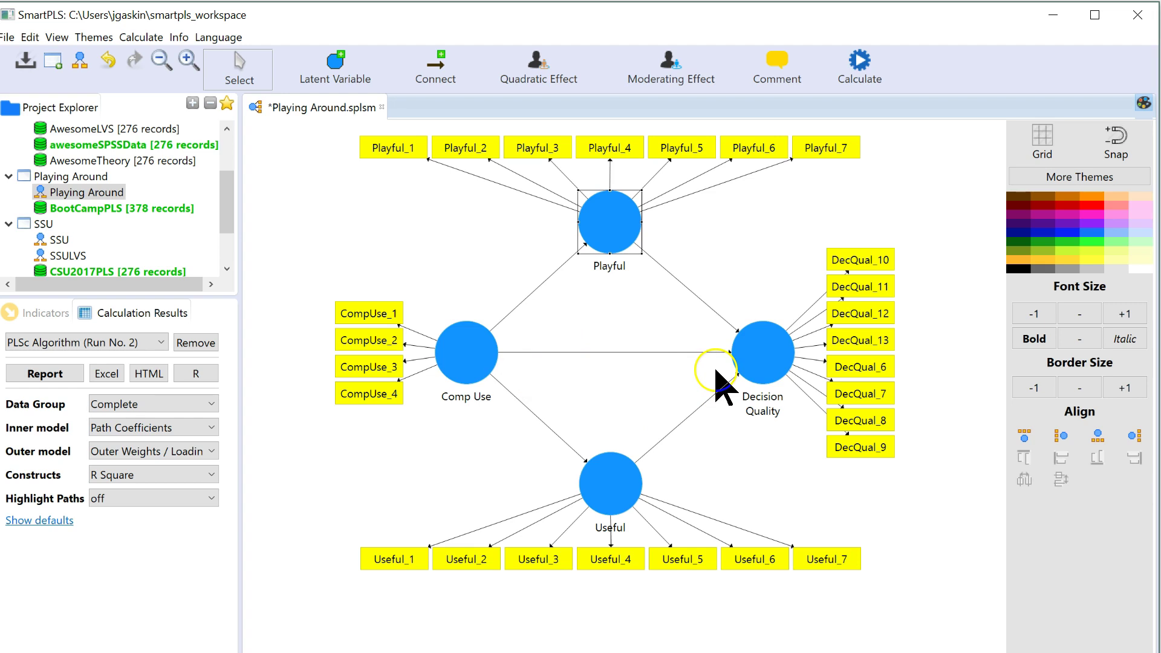
- Show the data indicator list and select the ChildOrder indicator in row 51
click(46, 314)
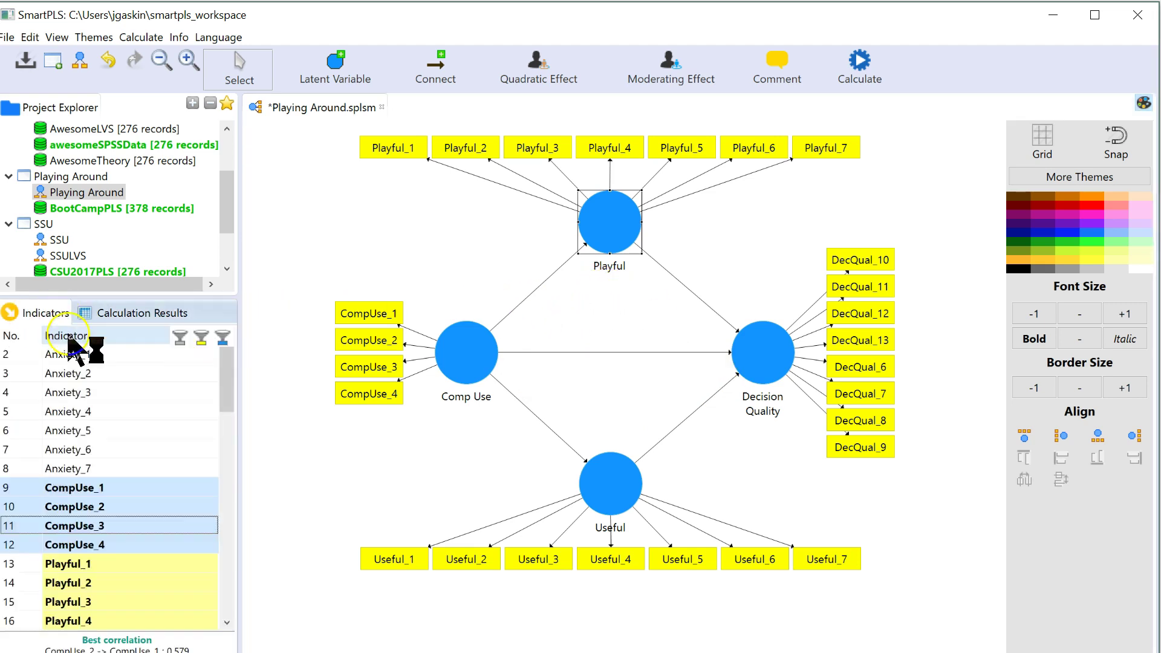
scroll(159, 479, down, 7)
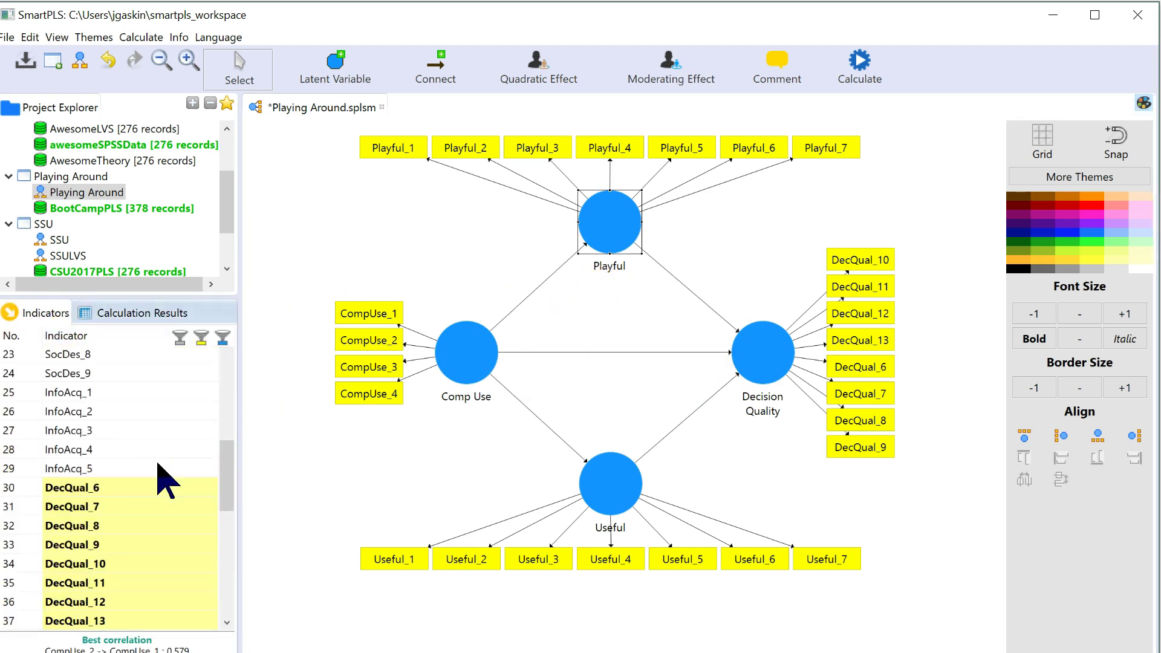
scroll(158, 466, down, 4)
scroll(158, 475, down, 1)
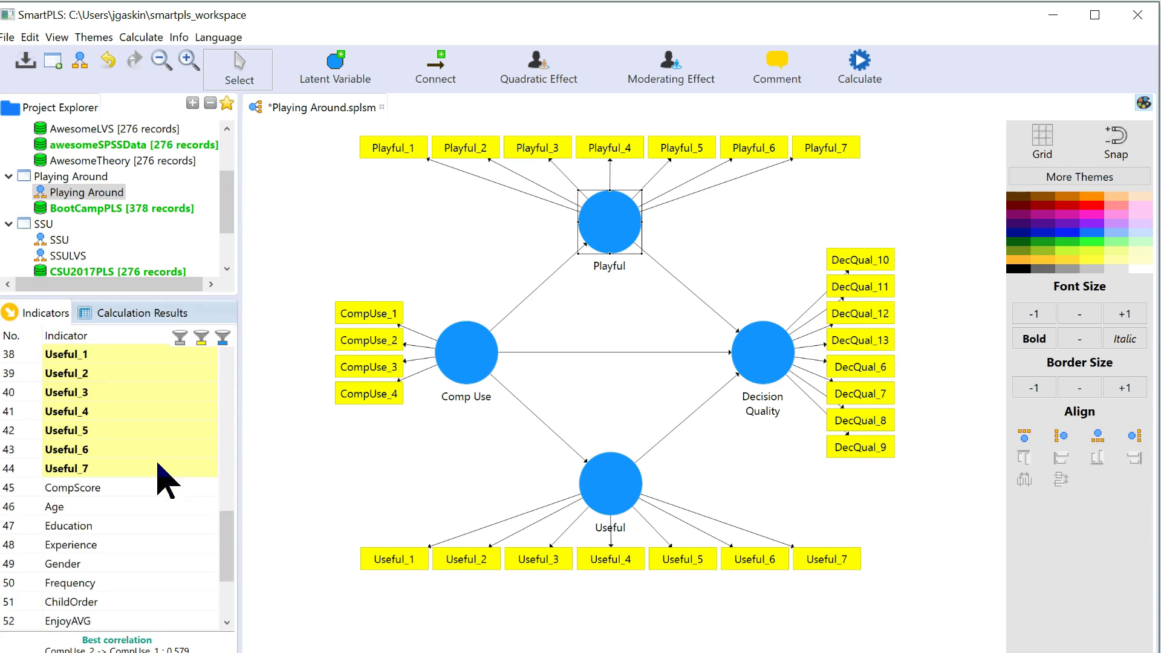
click(104, 601)
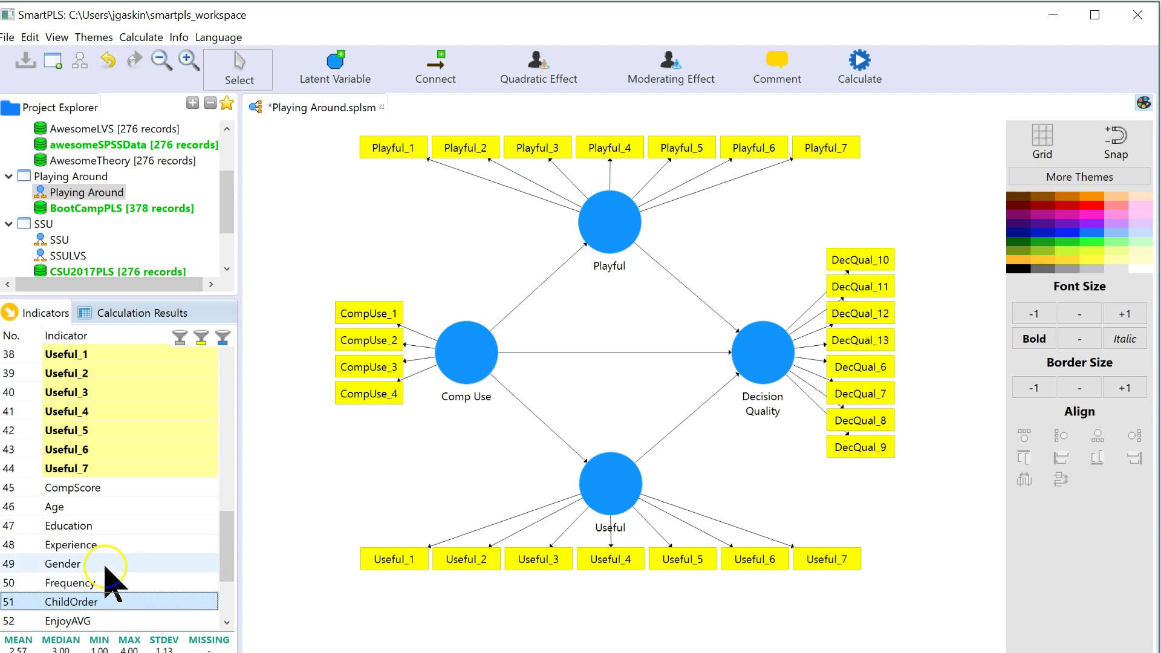
click(159, 577)
click(125, 605)
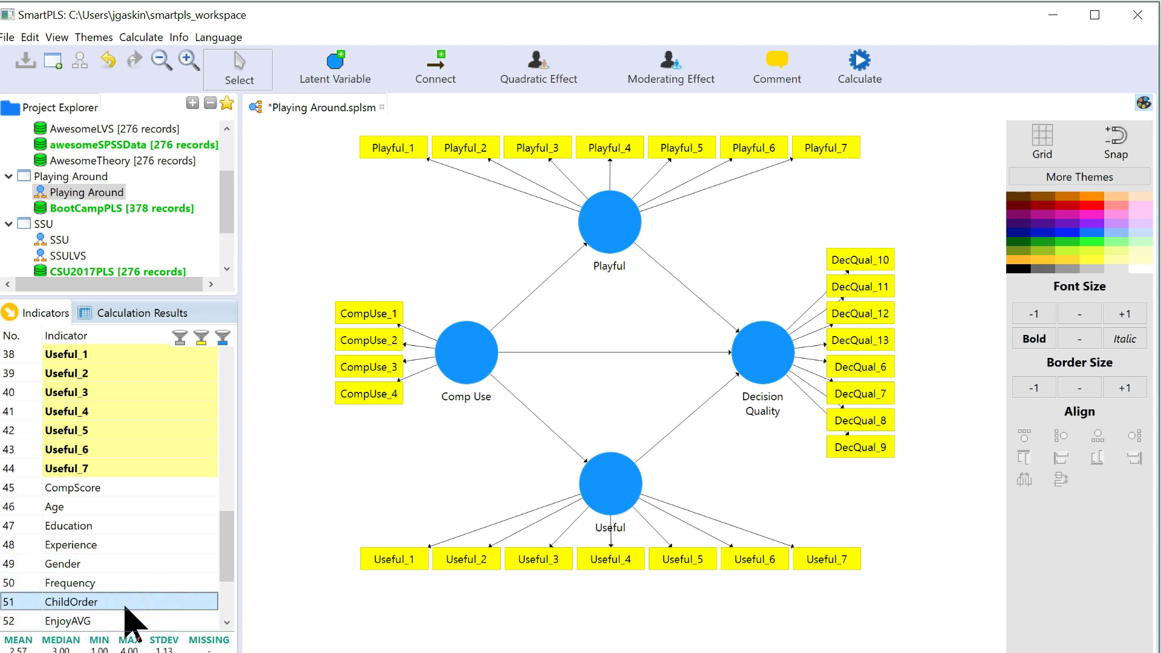
- Add a new construct beside Decision Quality, measured by the ChildOrder indicator
click(339, 70)
click(550, 356)
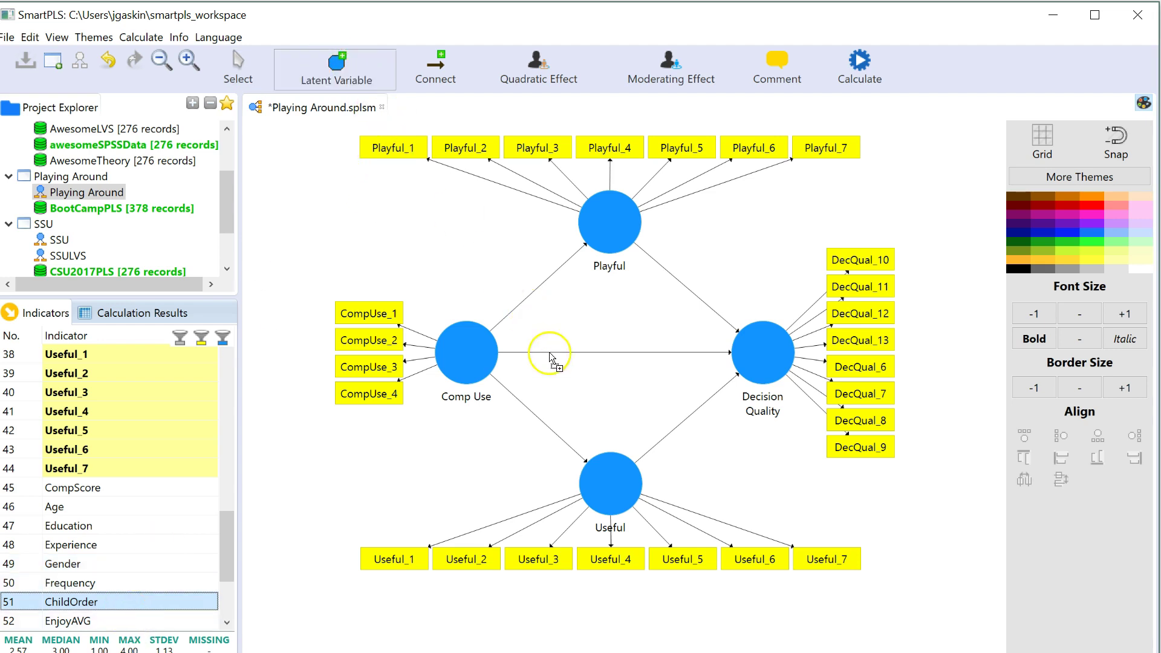
click(630, 370)
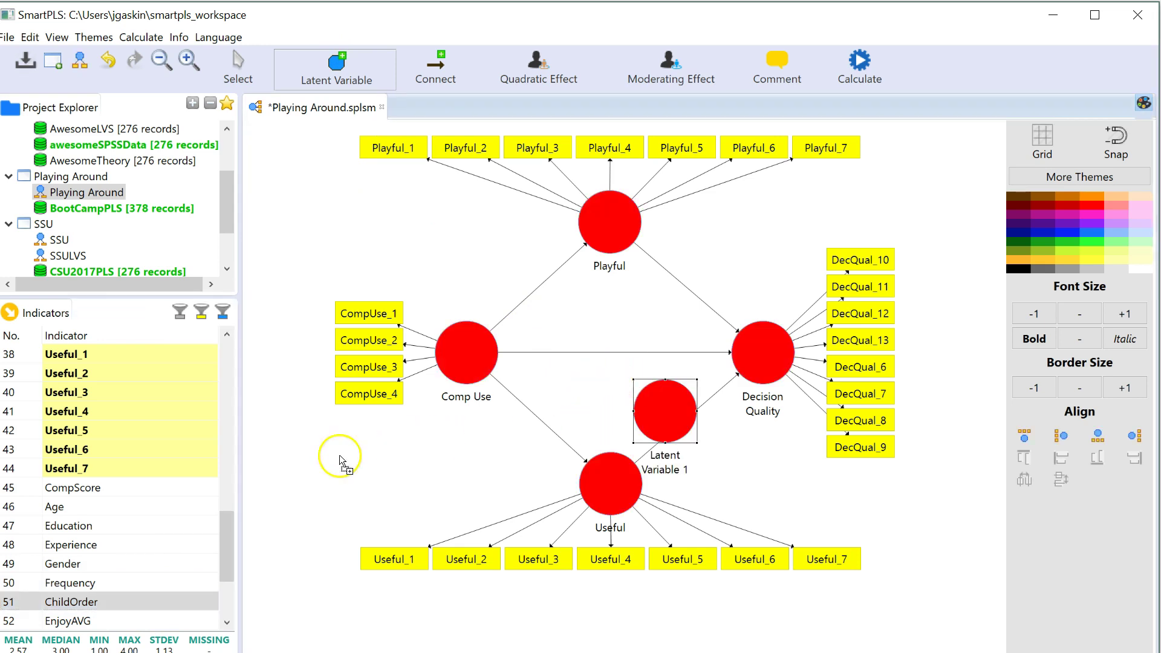
drag(104, 605, 676, 417)
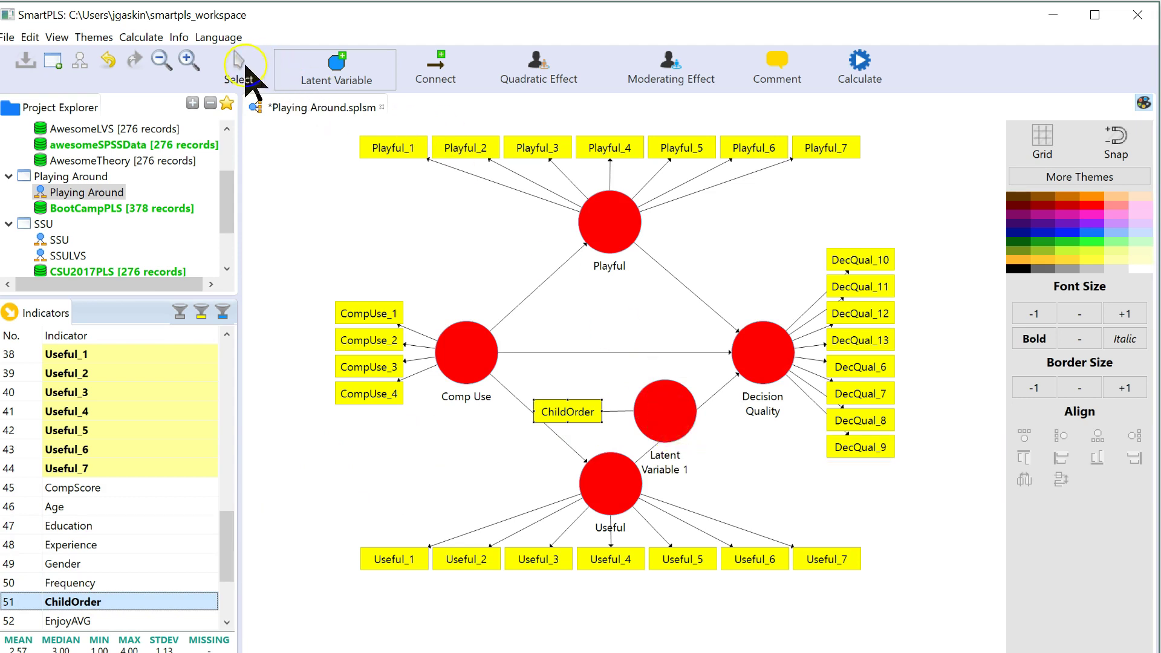
- Move Latent Variable 1 next to Useful and draw its path to Decision Quality
click(242, 67)
click(662, 416)
drag(703, 435, 745, 455)
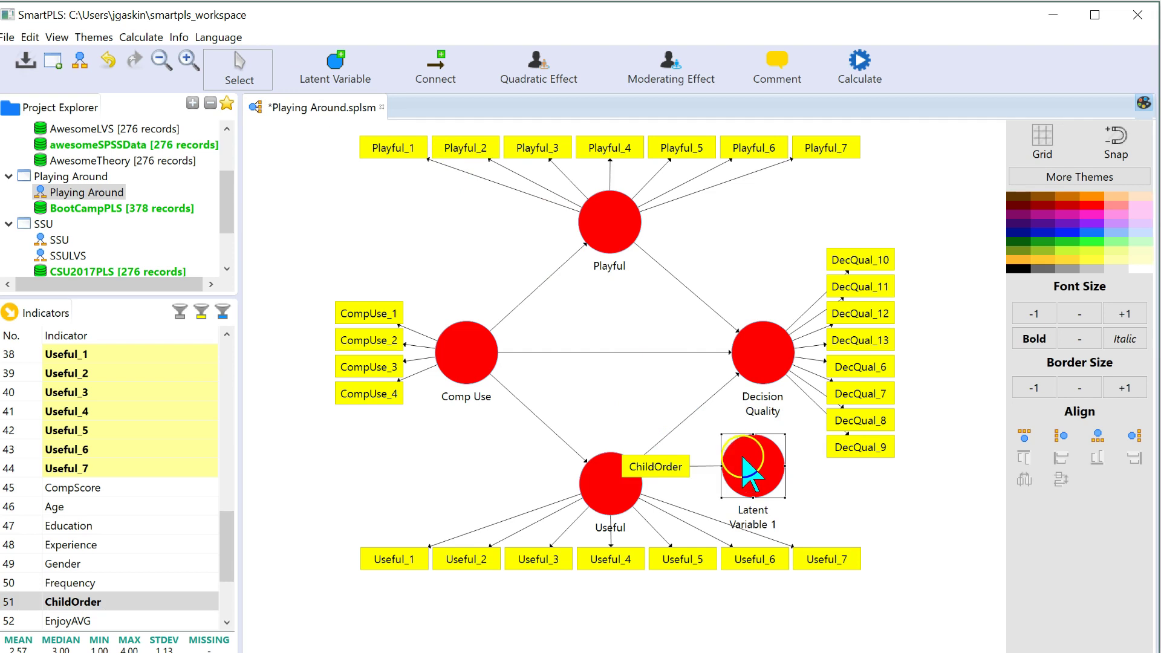
click(437, 71)
drag(767, 447, 761, 358)
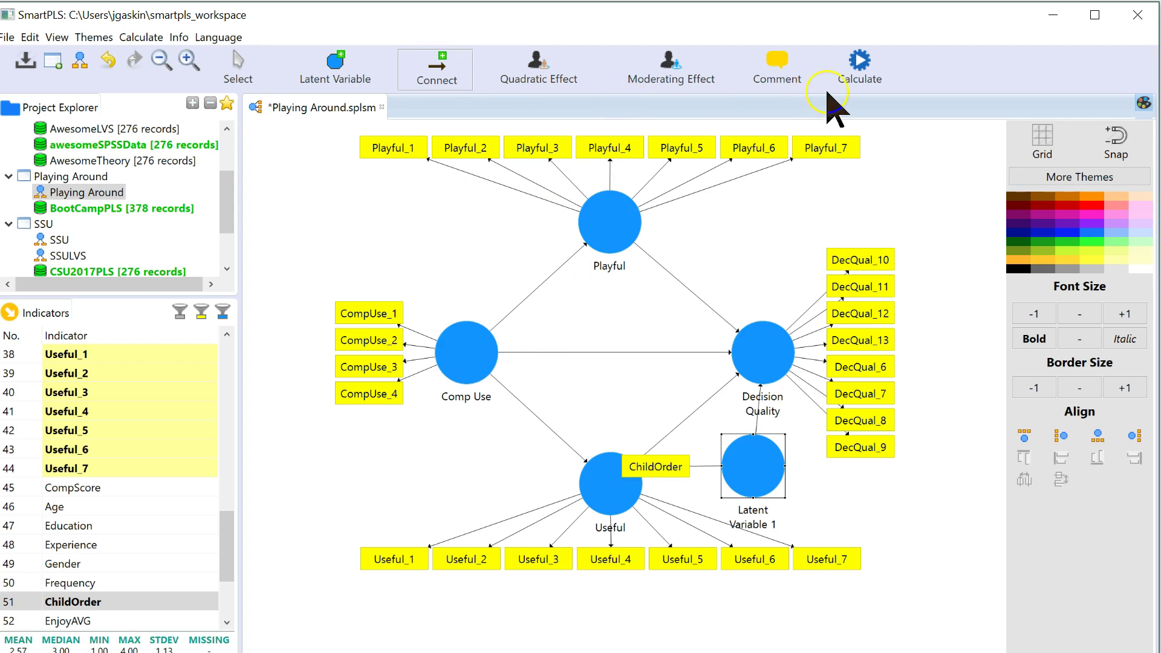
- Run the consistent PLS algorithm and view the estimates: R² 0.369, Latent Variable 1 path 0.053
click(869, 79)
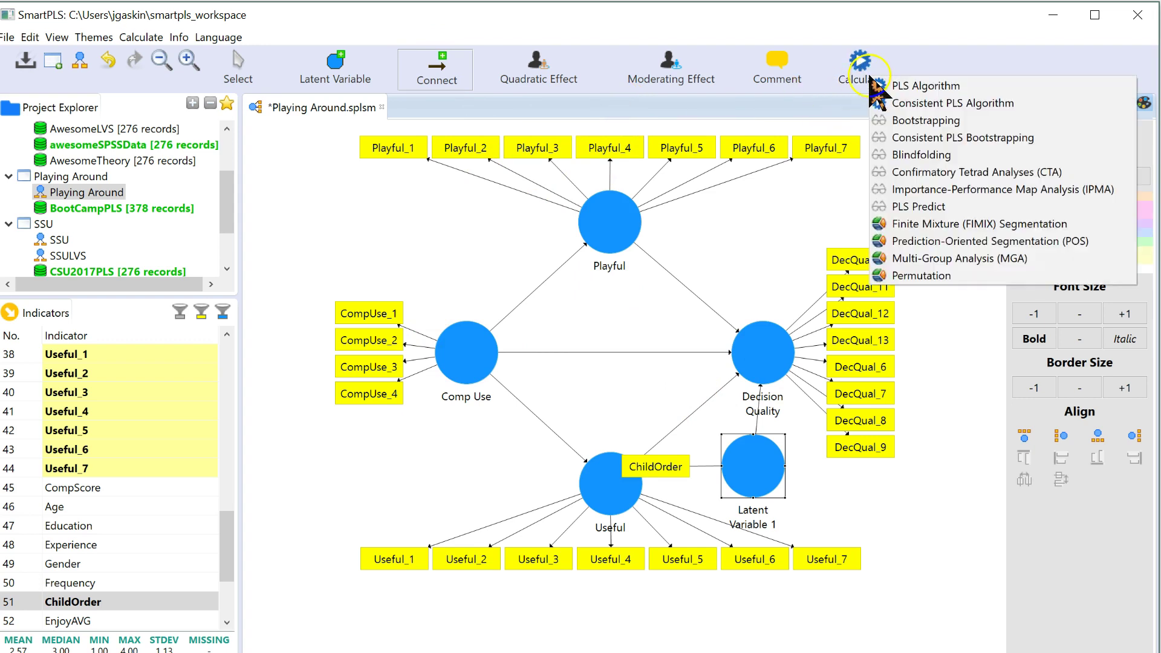
click(907, 104)
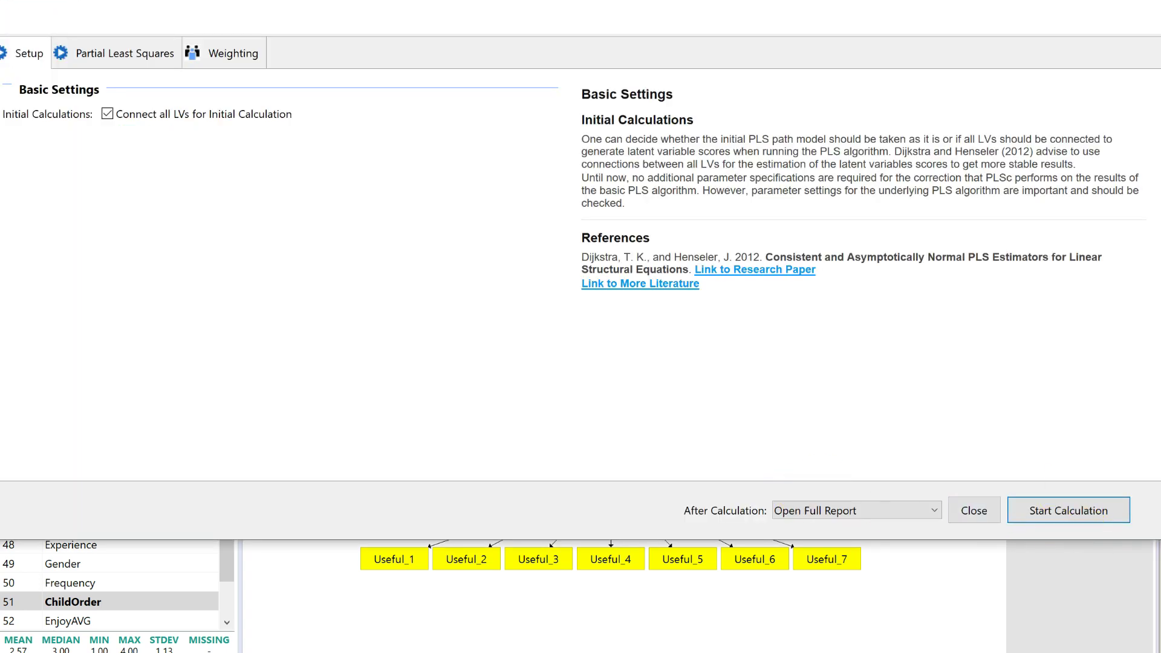
click(1118, 510)
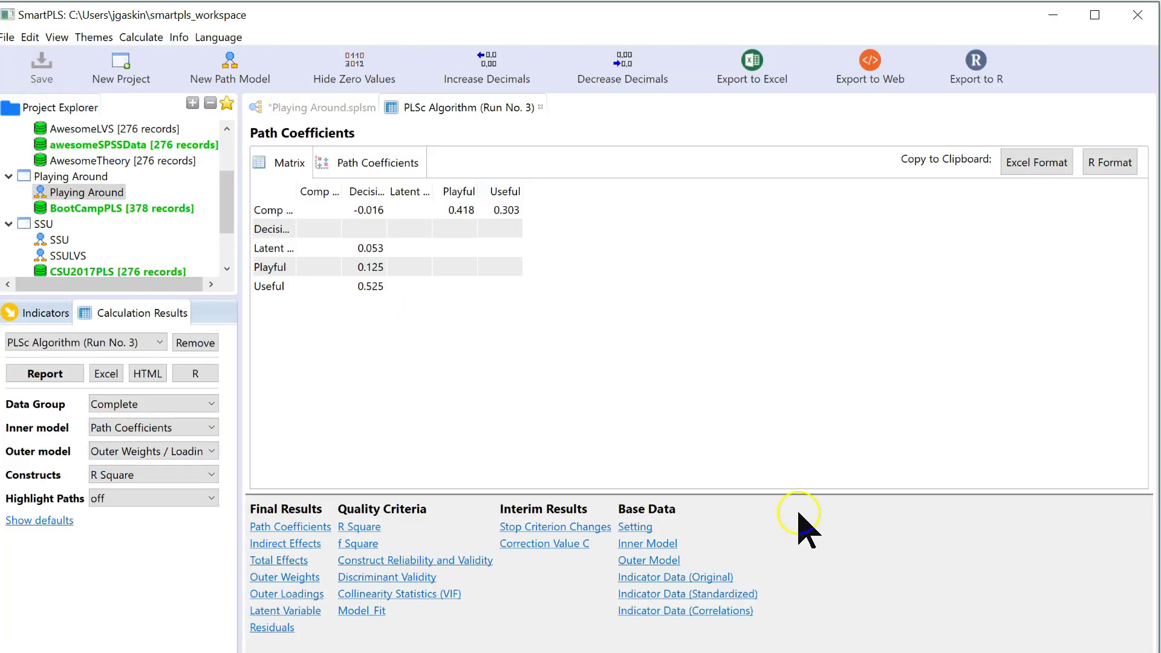
click(312, 110)
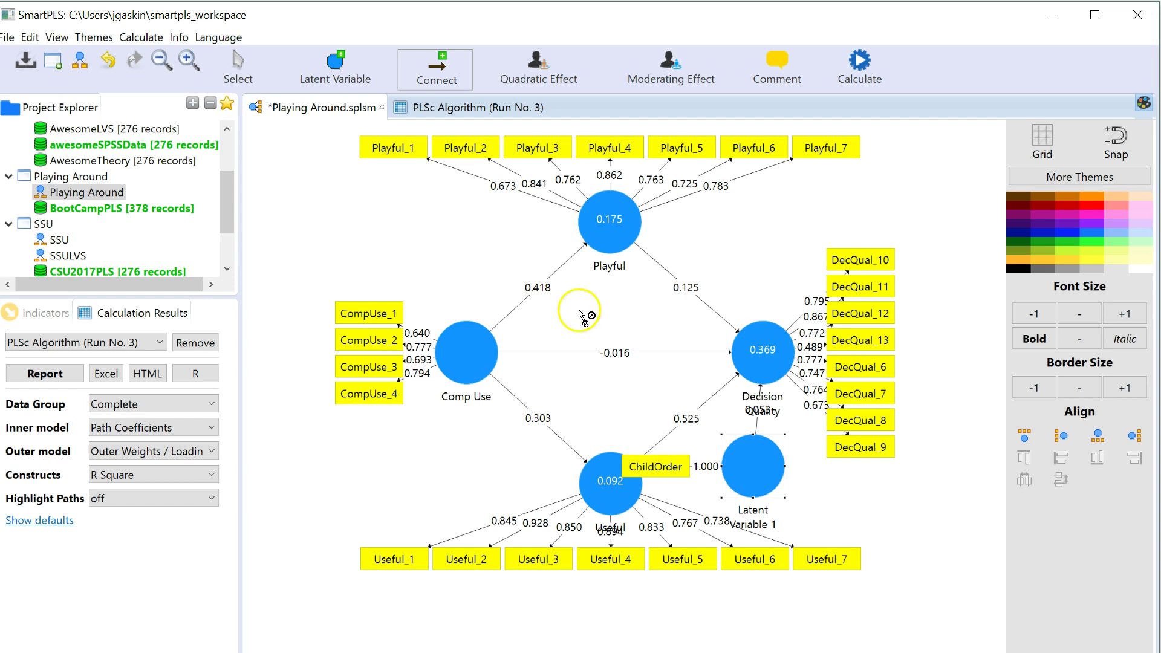
- Move Playful and Useful to the left, then delete Latent Variable 1 and its ChildOrder indicator
click(238, 69)
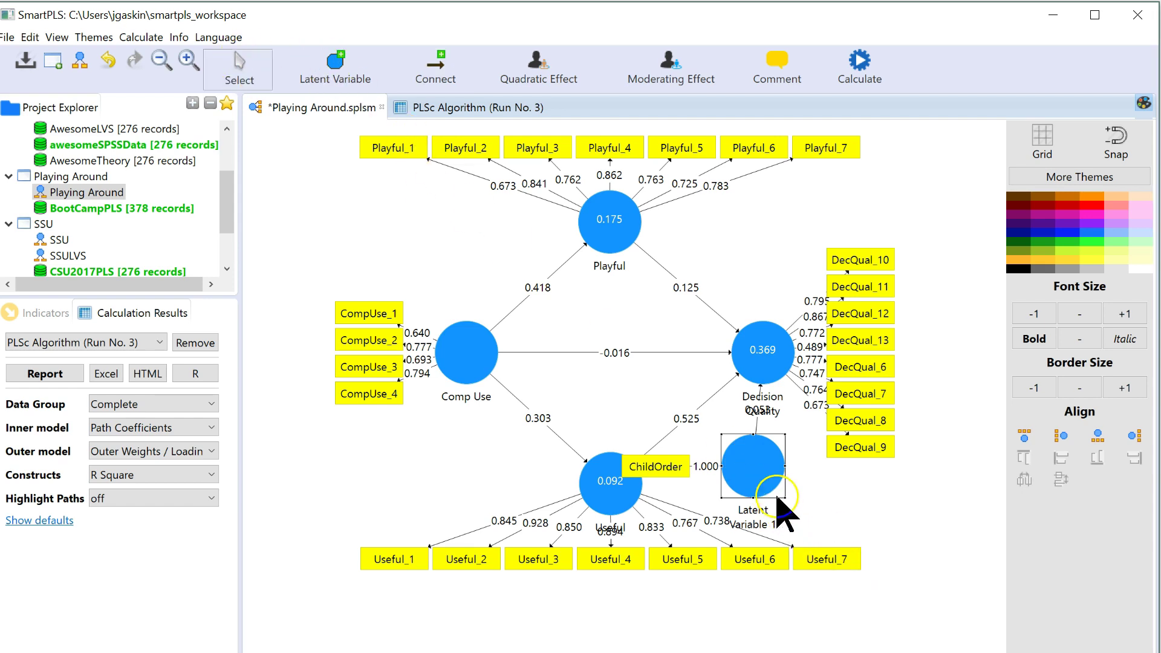
drag(763, 488, 792, 211)
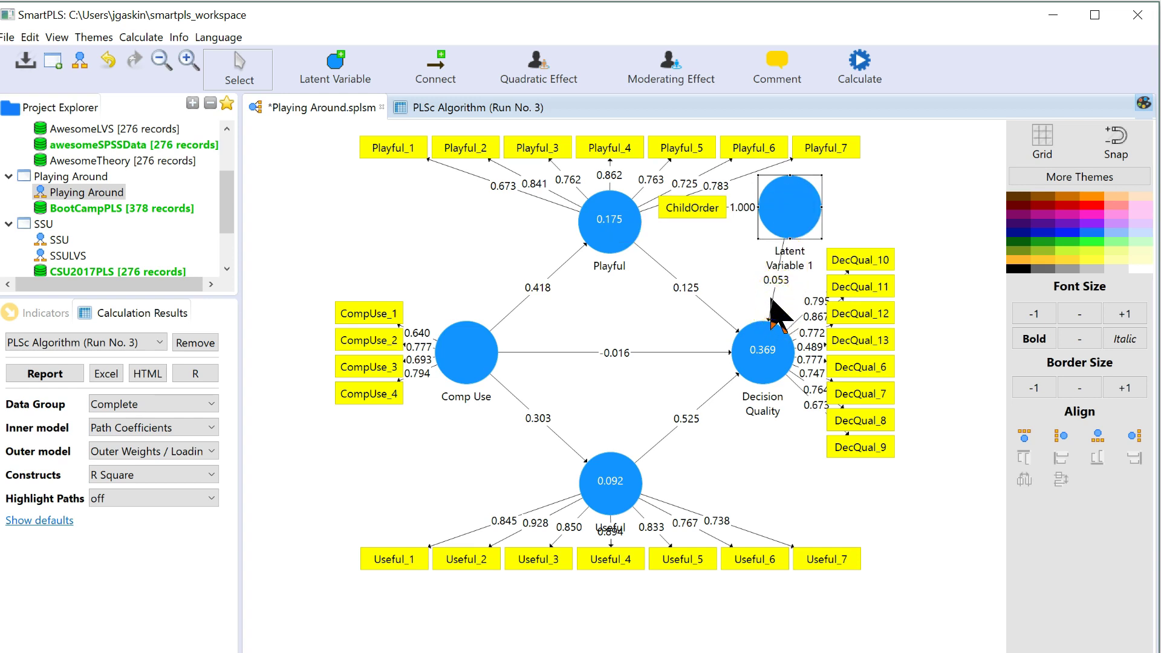
click(688, 213)
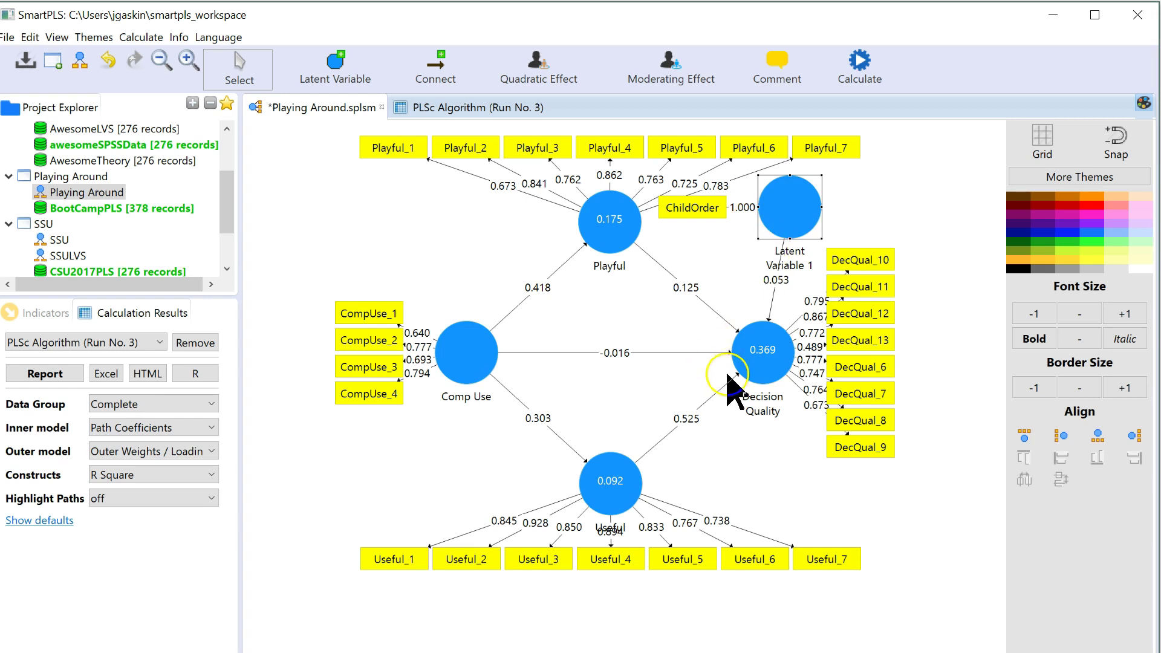
drag(614, 227, 478, 217)
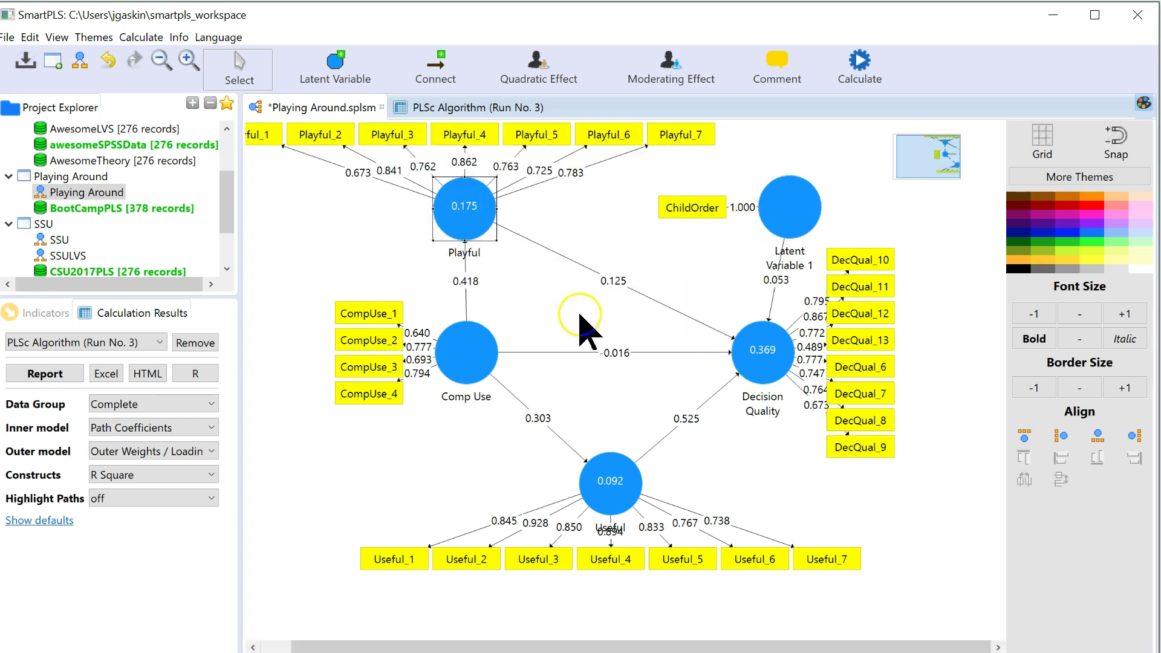
drag(617, 482, 474, 514)
drag(778, 194, 767, 202)
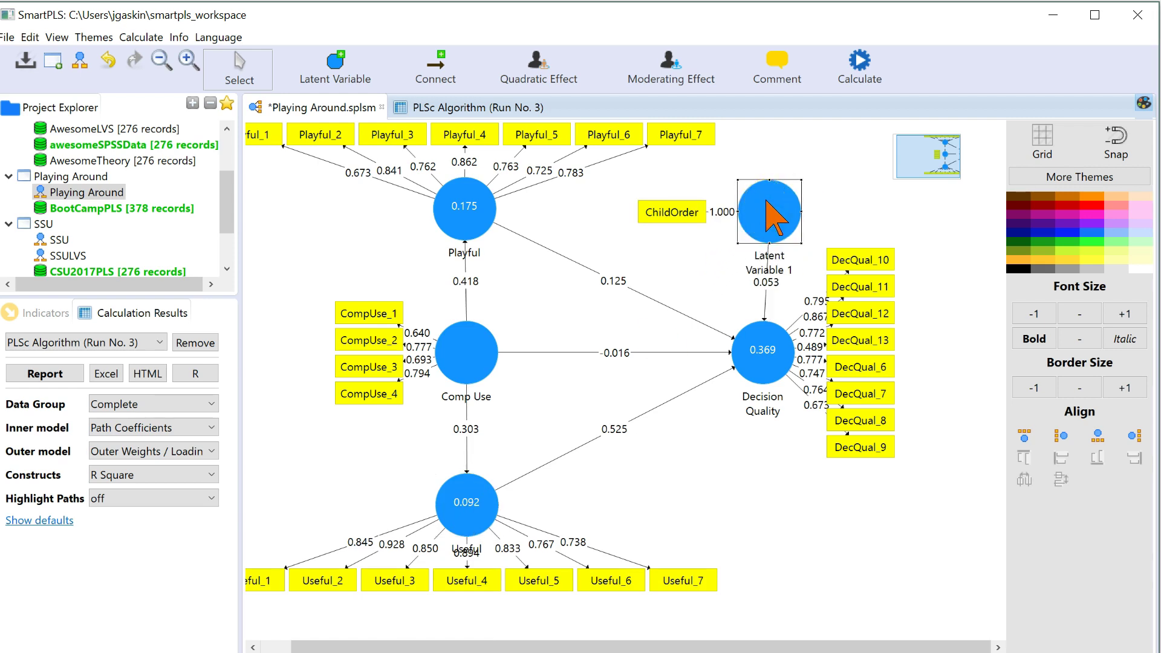
key(Delete)
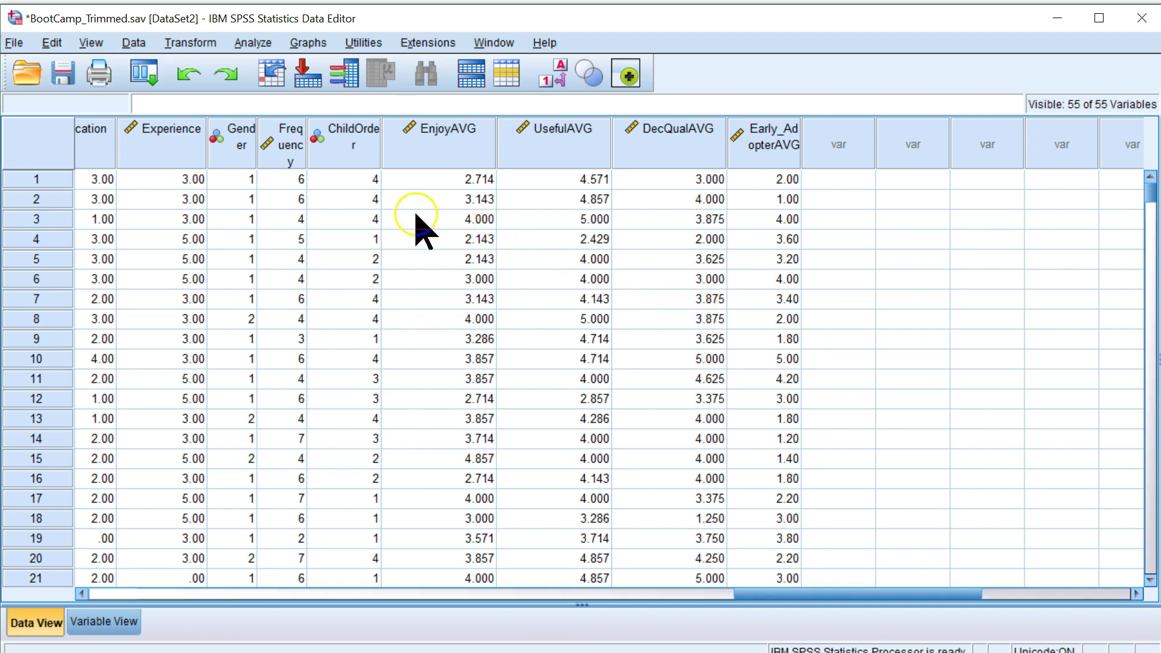
- In Variable View, open ChildOrder's value labels: Only Child, First of Many, Last of Many, Middle of Many
click(362, 148)
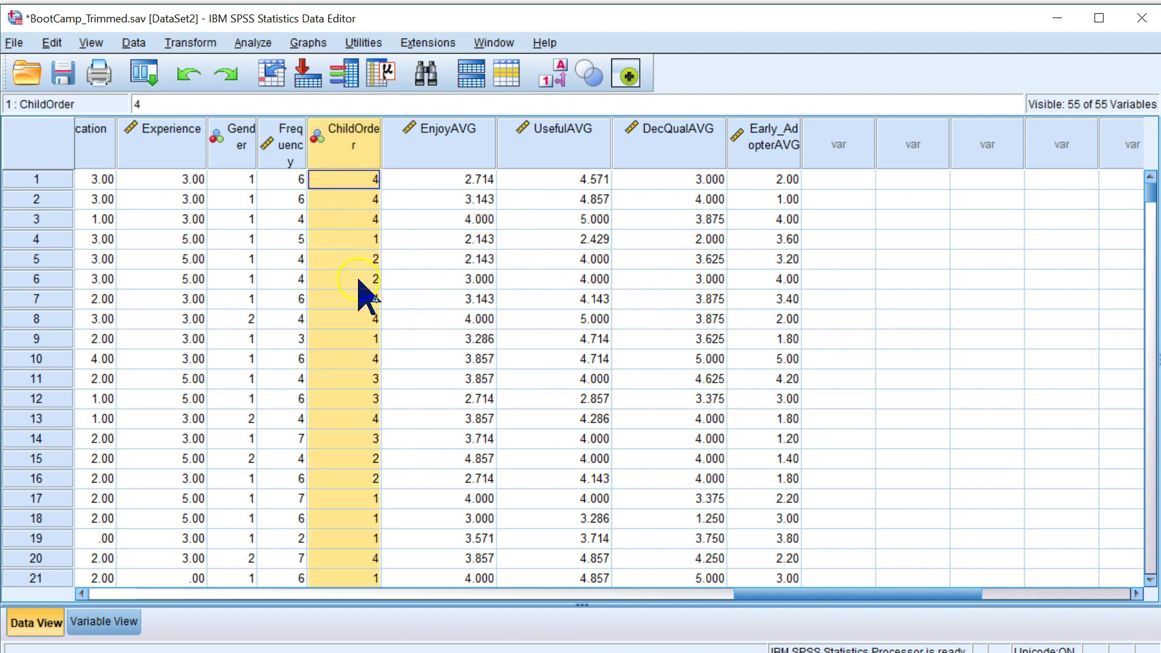
click(104, 621)
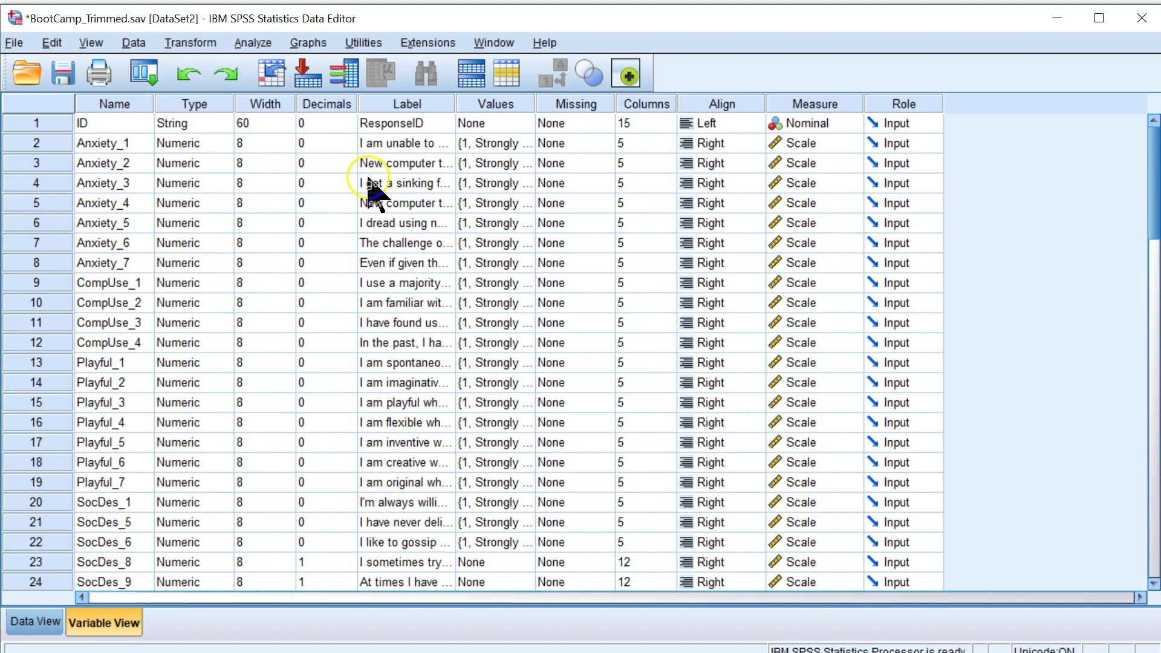
scroll(241, 320, down, 12)
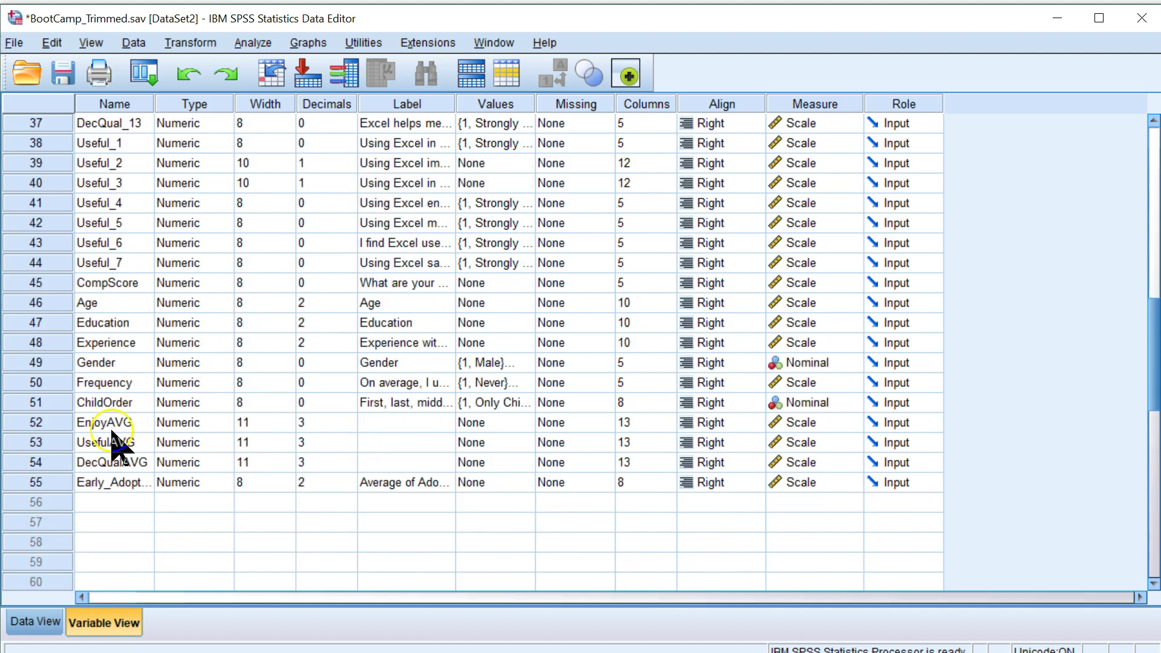
click(517, 402)
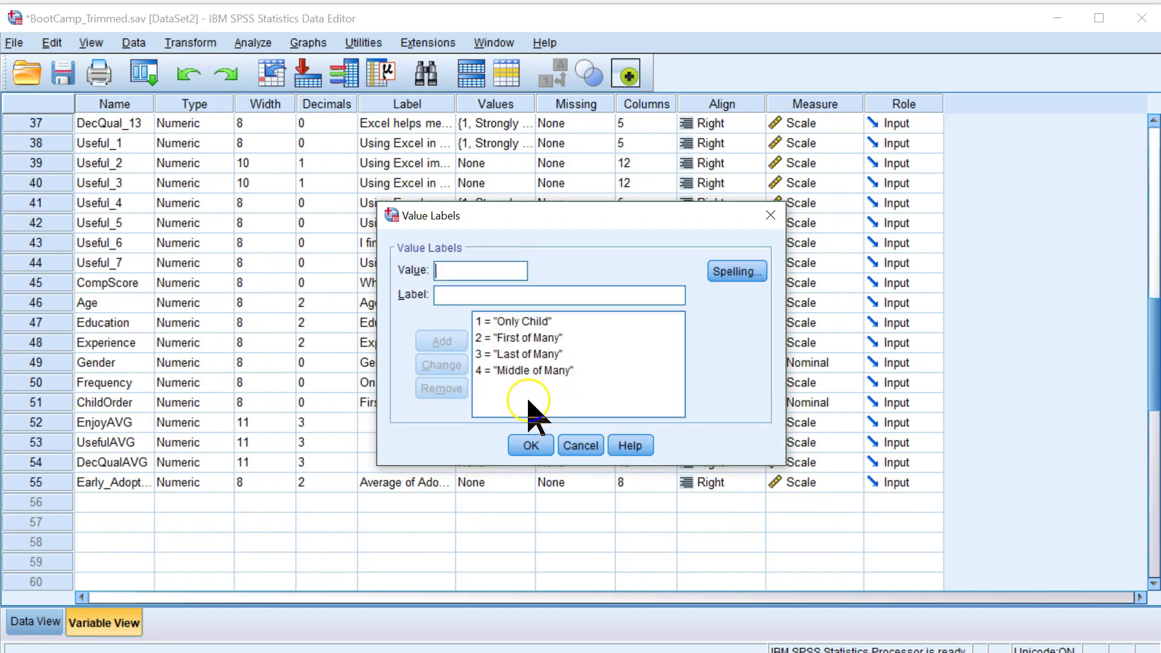
click(627, 351)
- Close the ChildOrder value labels and bring up the Create Dummy Variables dialog
click(588, 445)
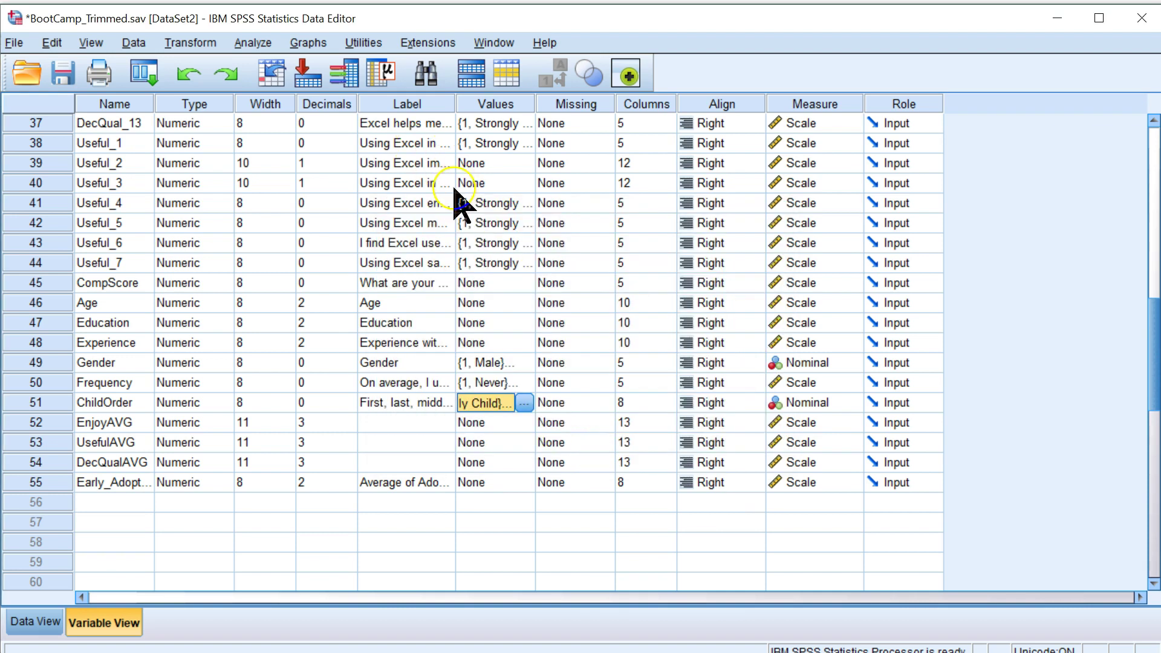
click(175, 45)
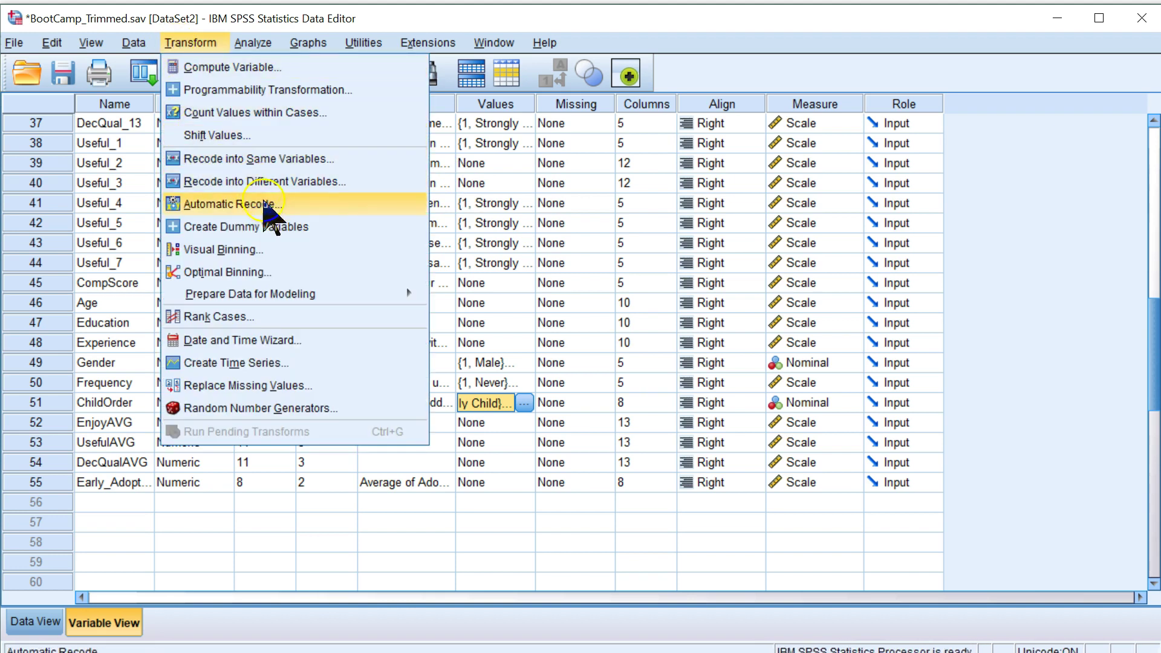
click(309, 229)
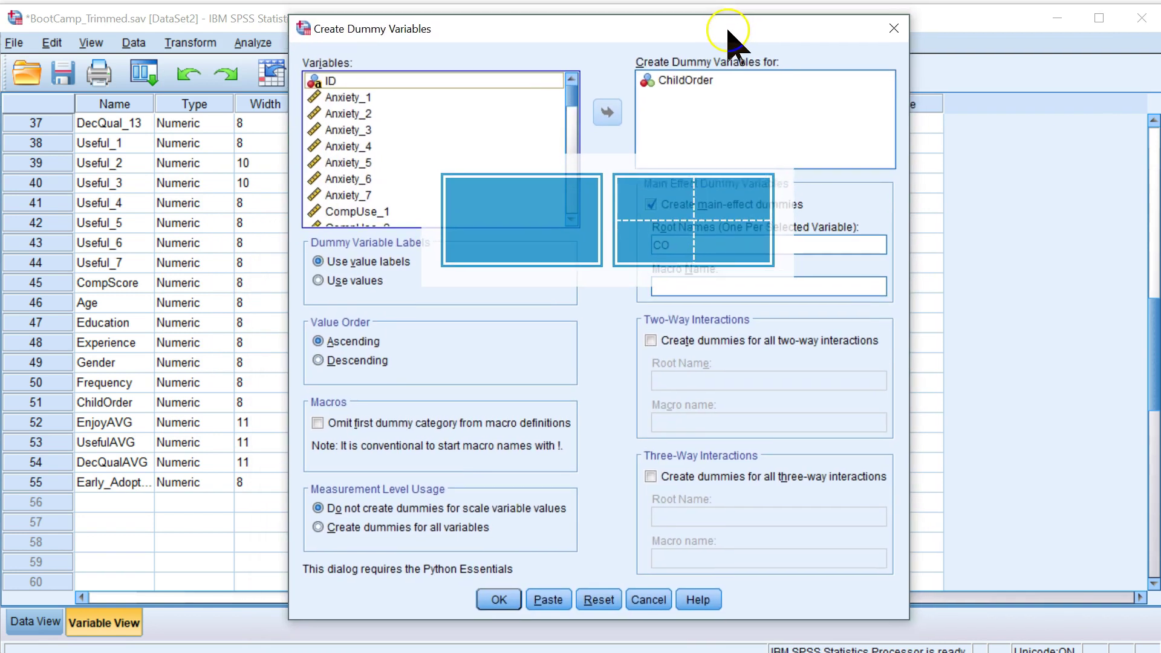
click(756, 161)
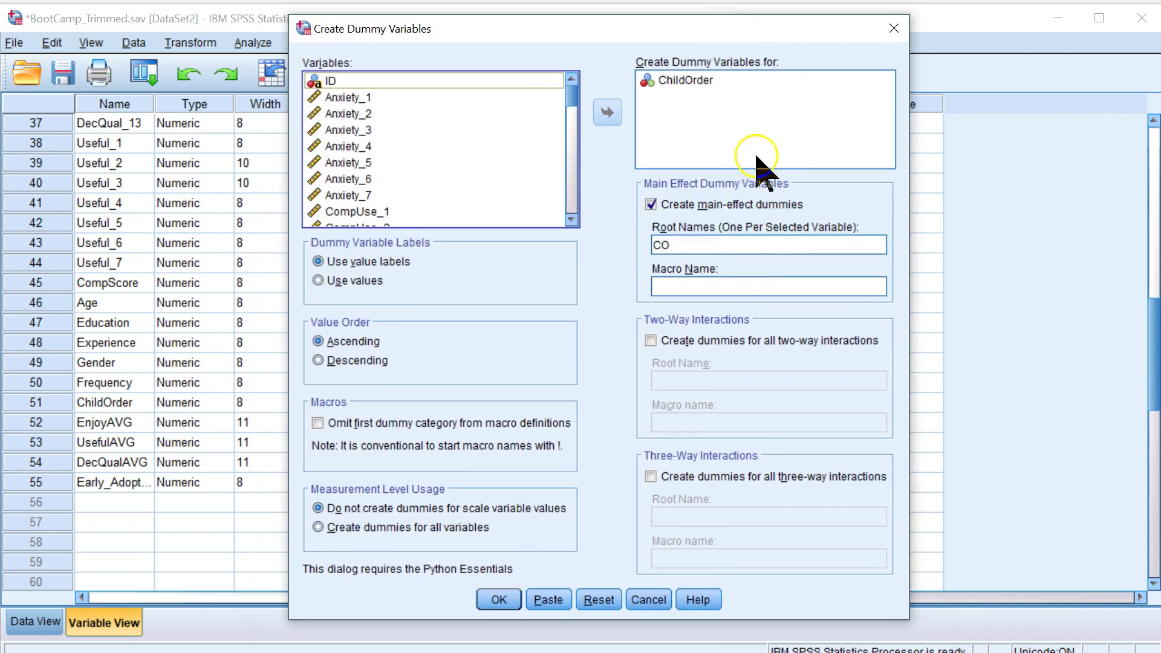
- Target ChildOrder for dummy coding and change the root name from CO to ChildOrder
click(680, 85)
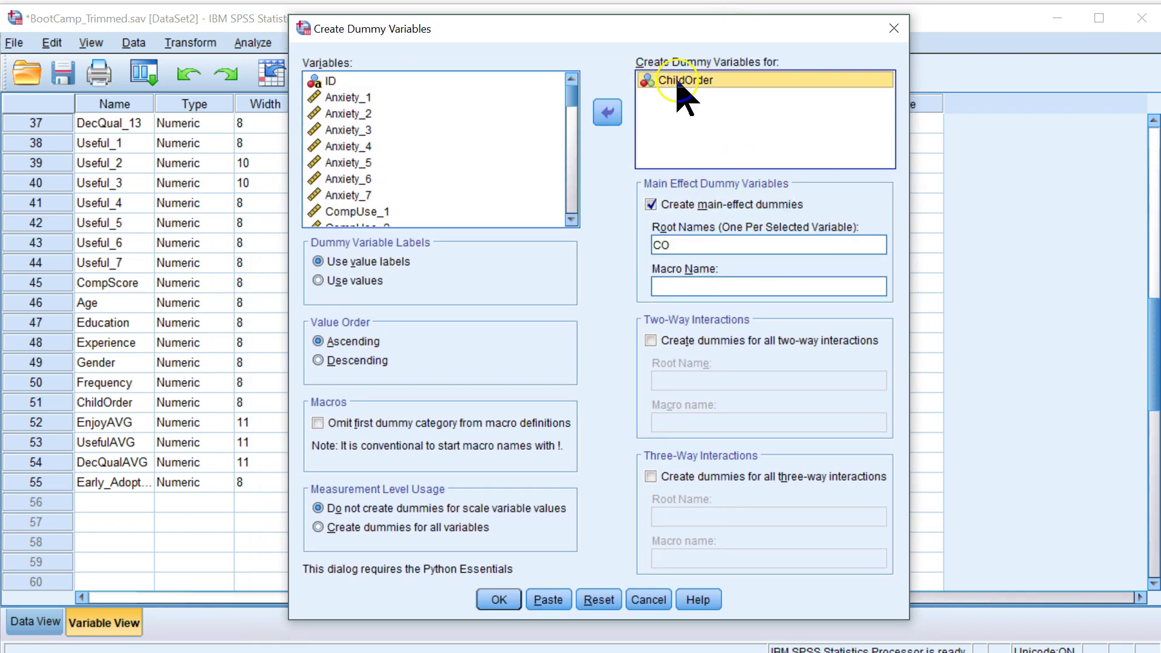
click(607, 112)
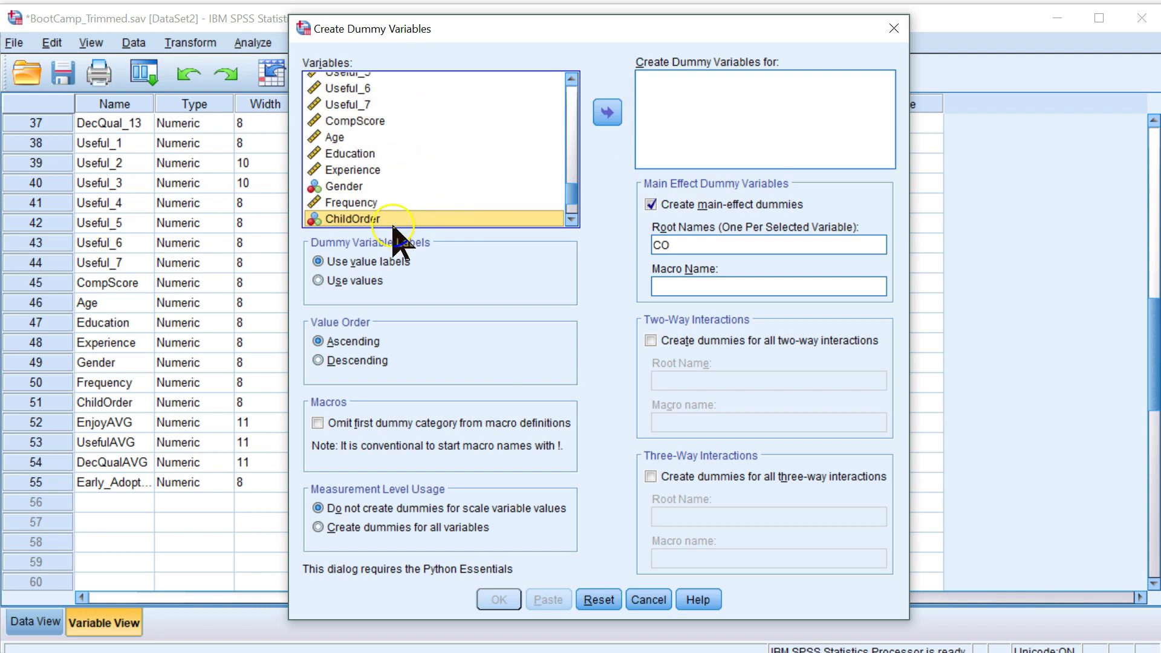
click(607, 112)
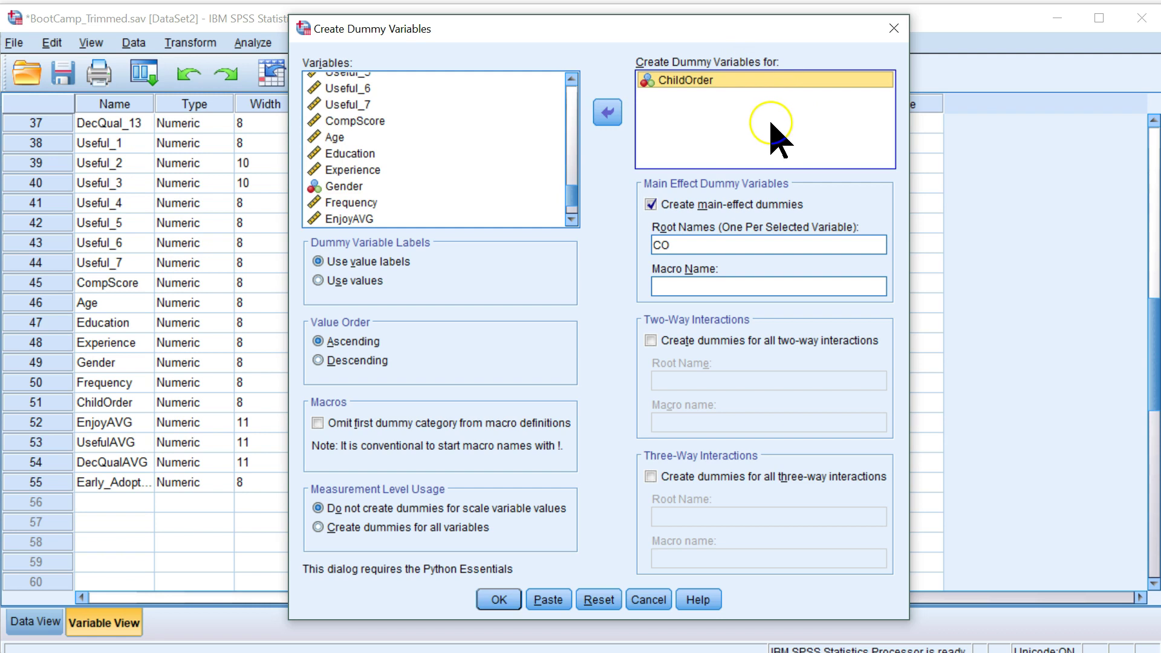
click(685, 245)
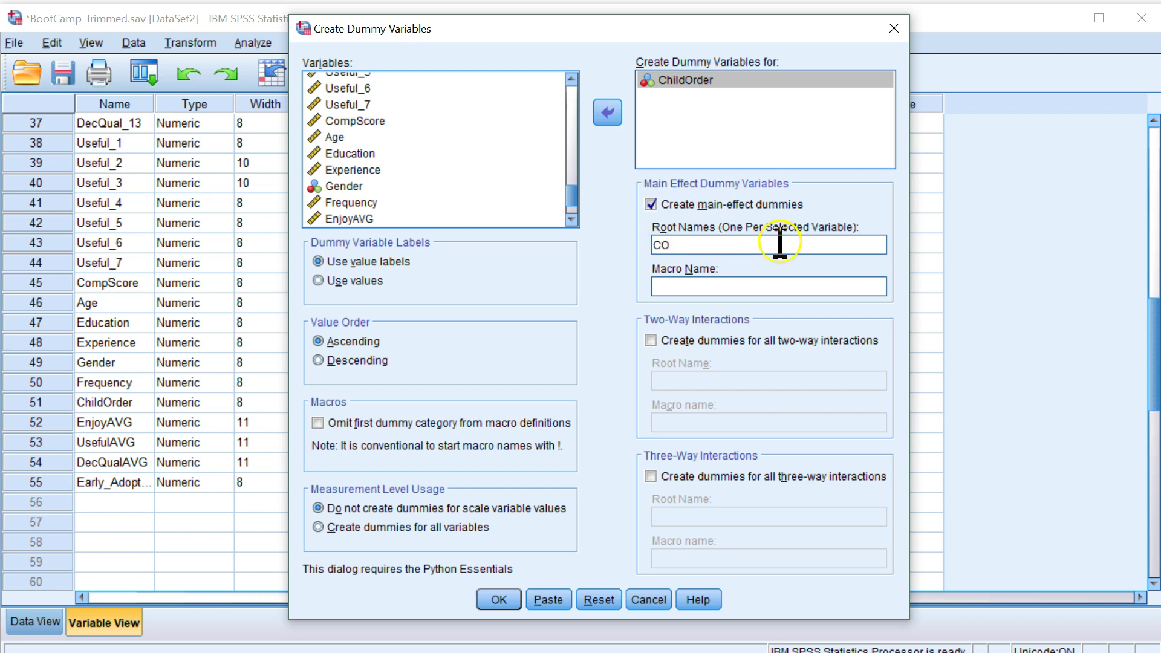
key(BackSpace)
key(BackSpace)
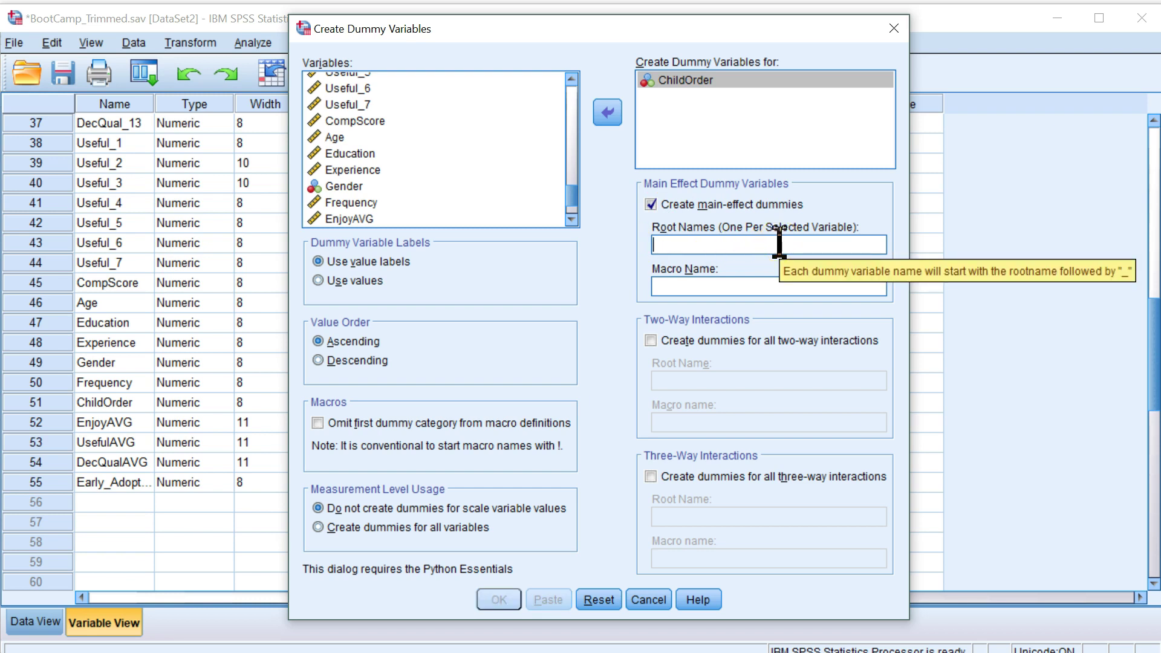
text(ChildOrder)
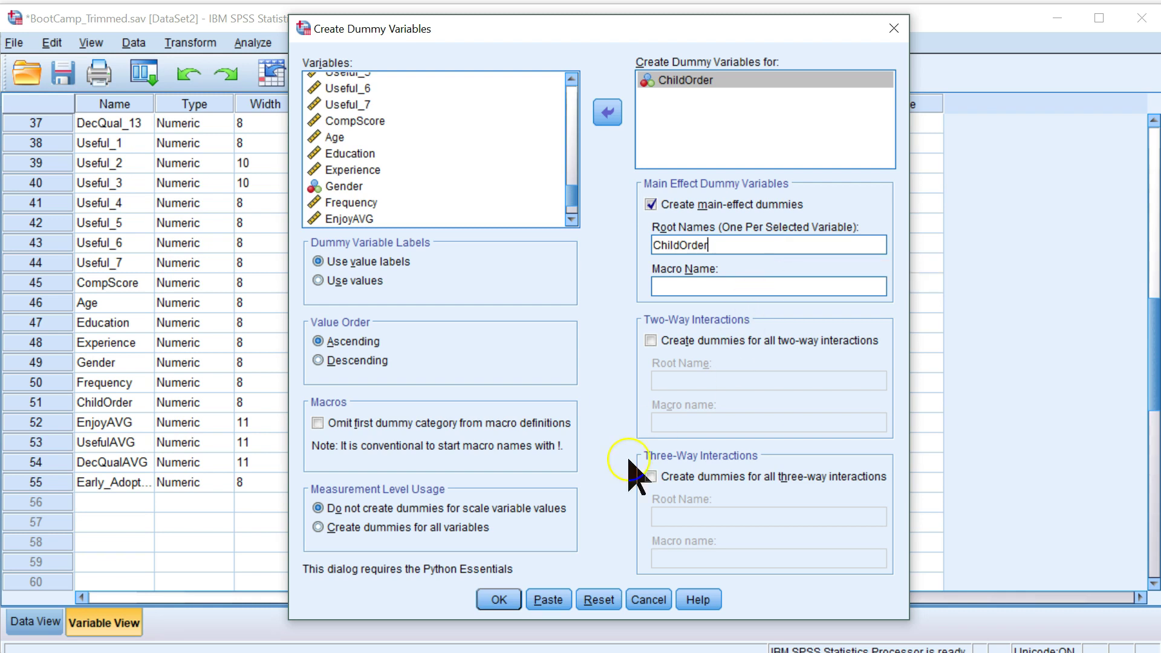
- Create the four ChildOrder dummies and widen the Label column to show labels like ChildOrder=Only Child
click(487, 602)
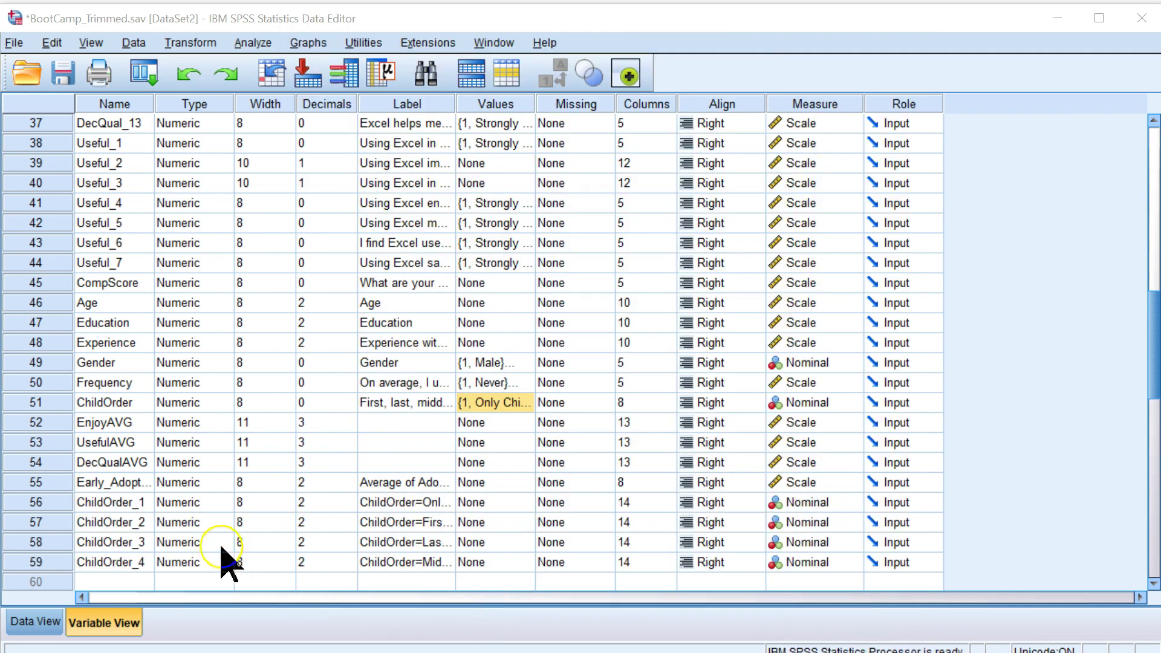
drag(57, 503, 56, 565)
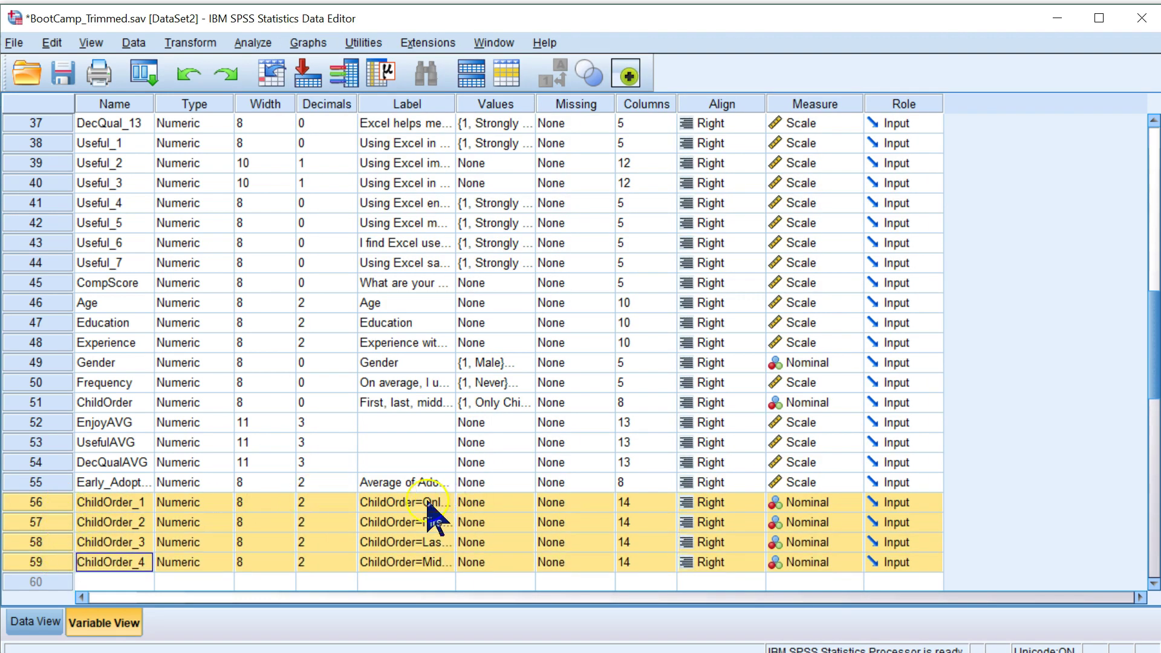
click(371, 505)
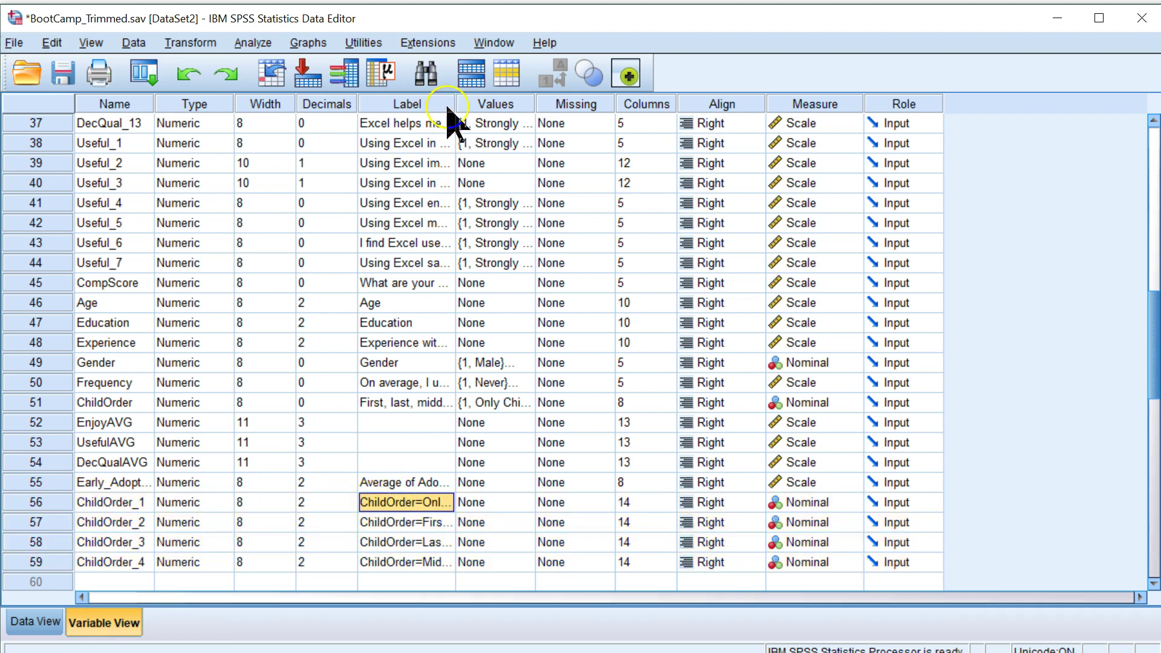
drag(455, 103, 518, 104)
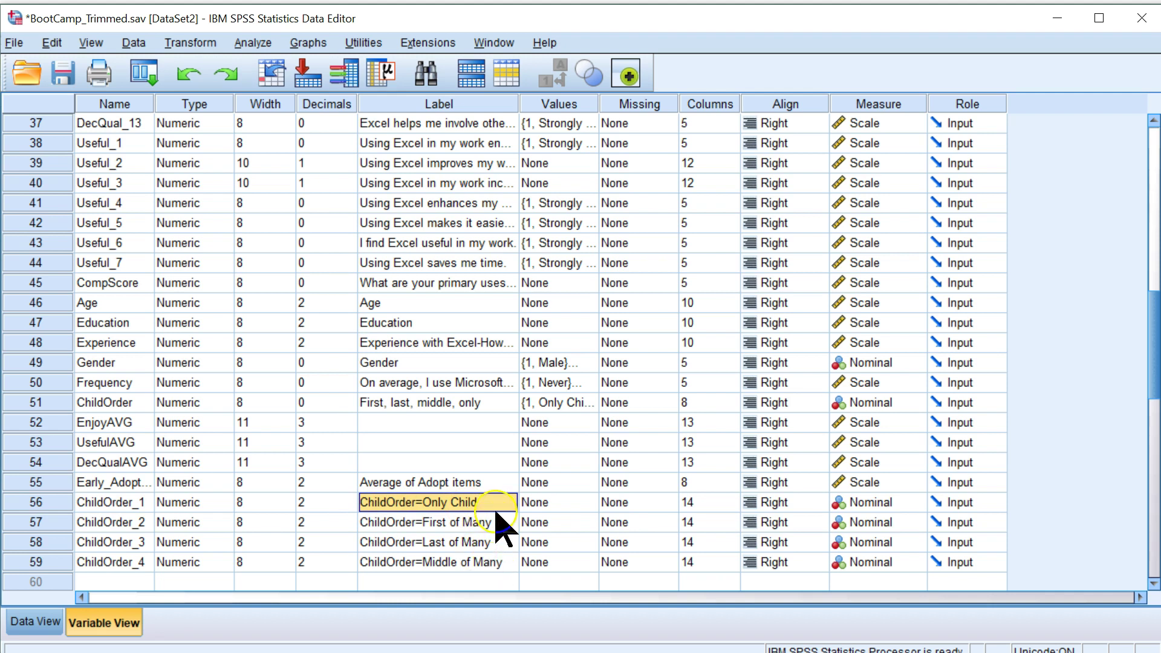
- Check the 0/1 values of ChildOrder_1 and ChildOrder_4 for the first few cases
double_click(13, 499)
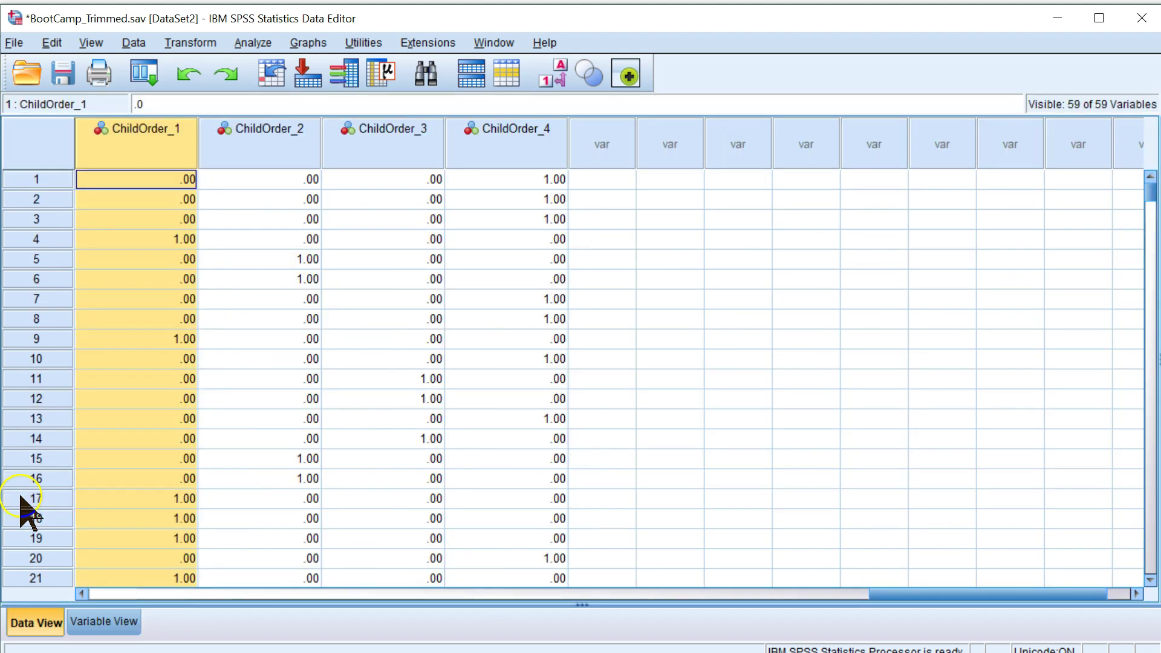
click(185, 179)
click(170, 239)
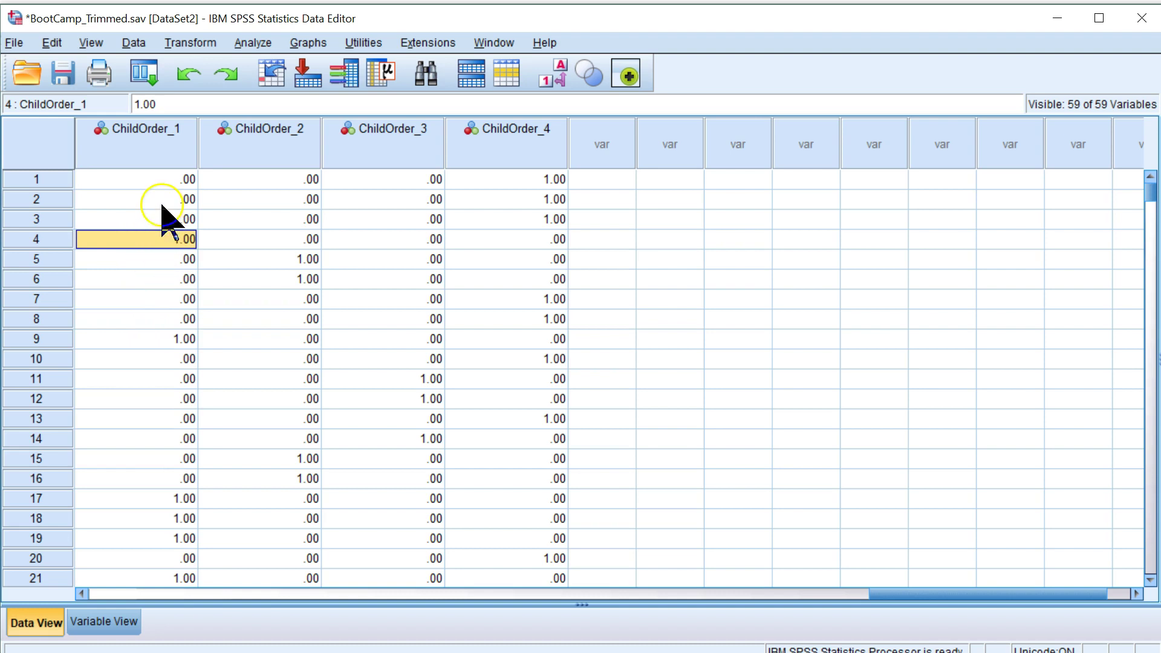
drag(159, 179, 166, 213)
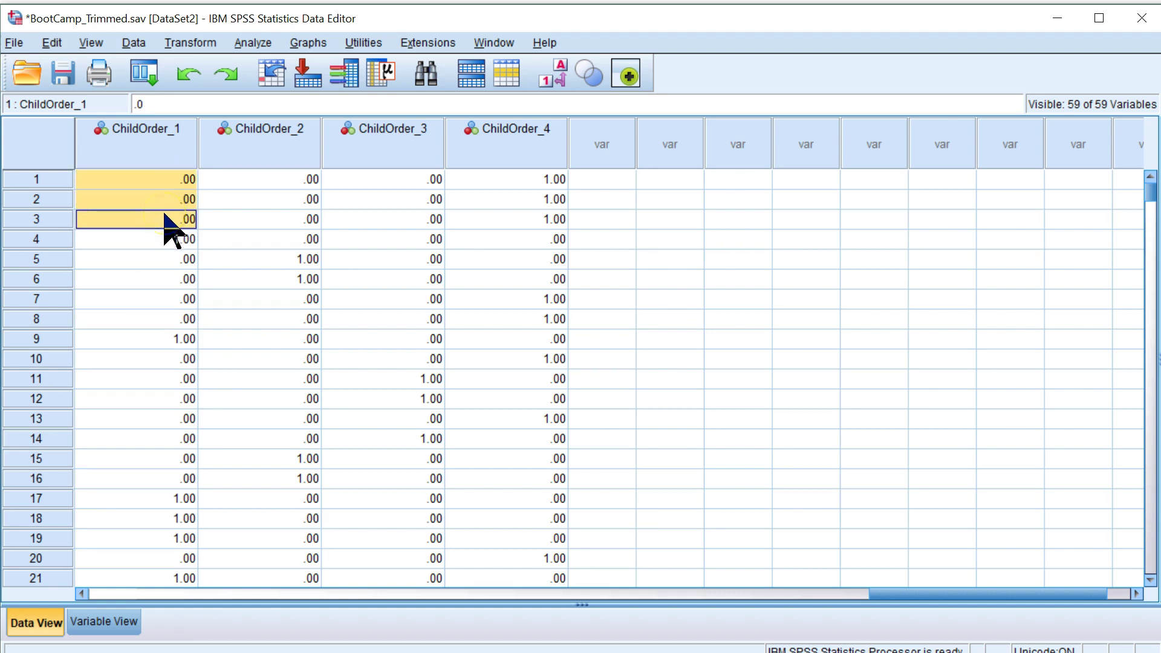
drag(517, 179, 506, 216)
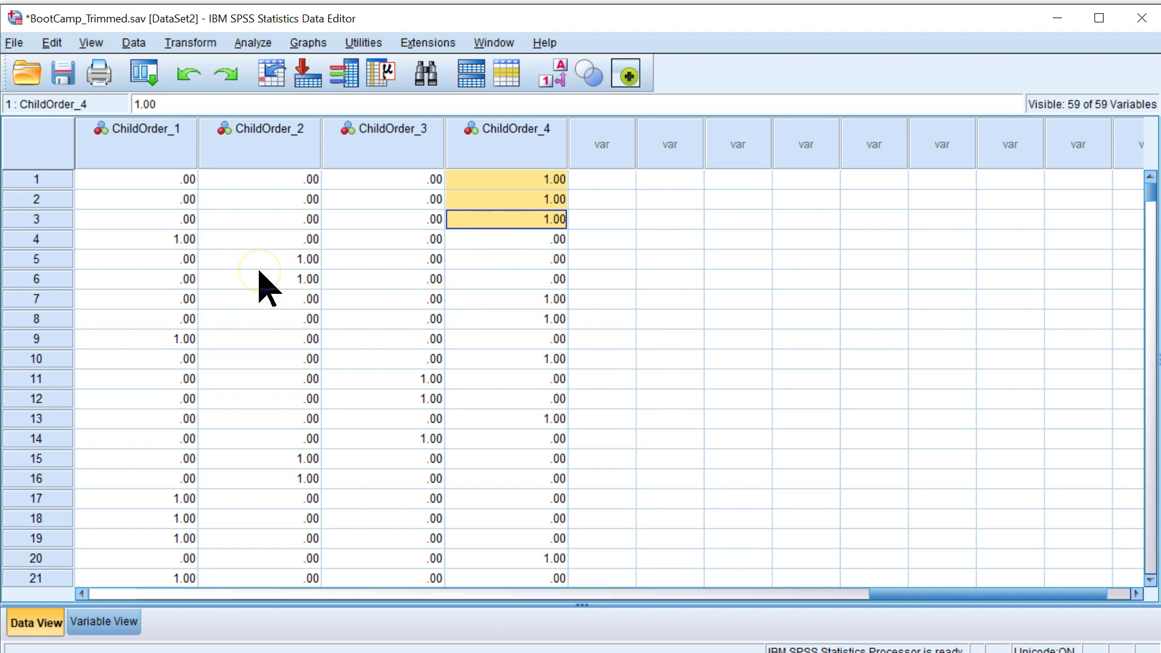
click(194, 240)
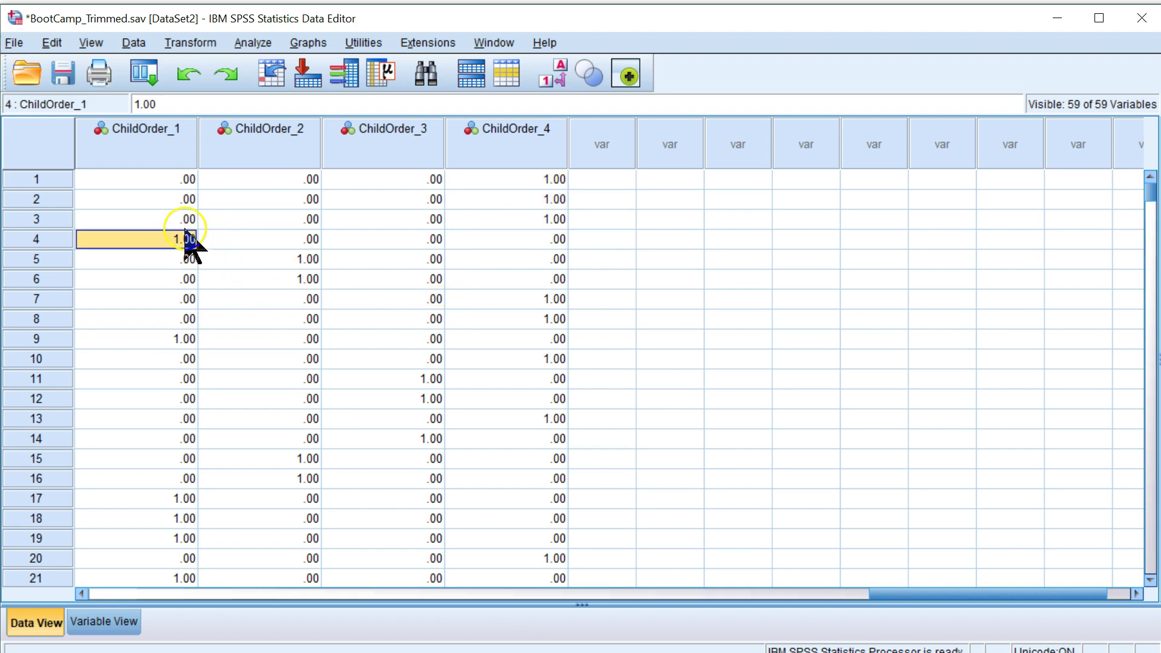
click(185, 221)
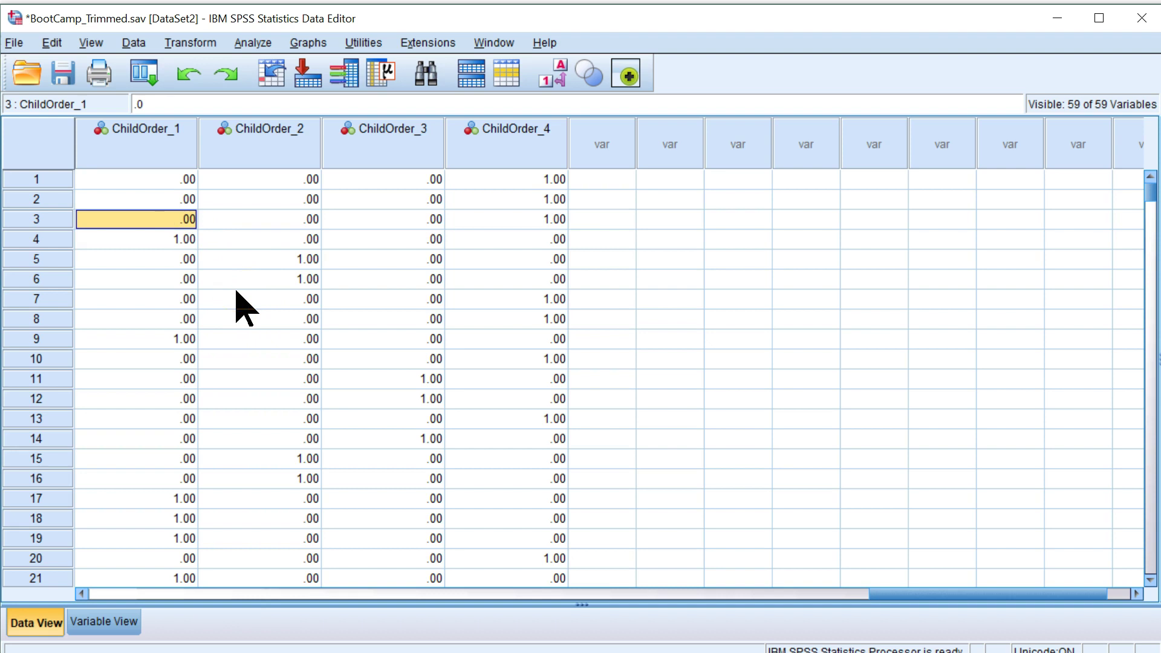
click(153, 145)
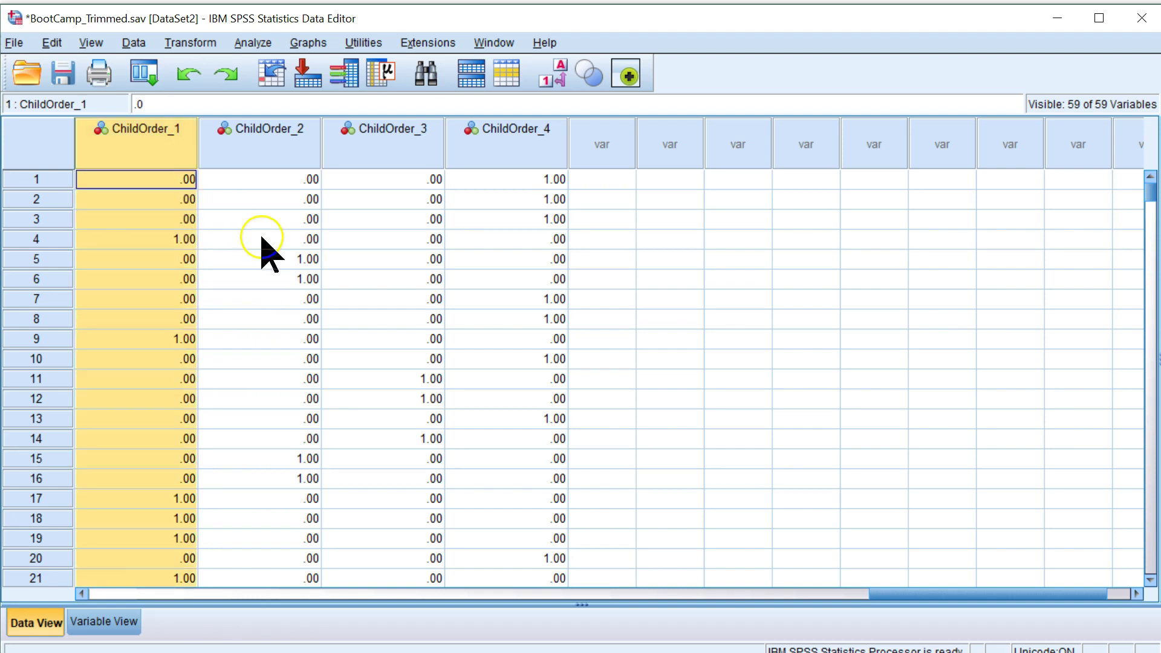
- Rename ChildOrder_1 and ChildOrder_2 to OnlyChild and FirstChild
click(109, 621)
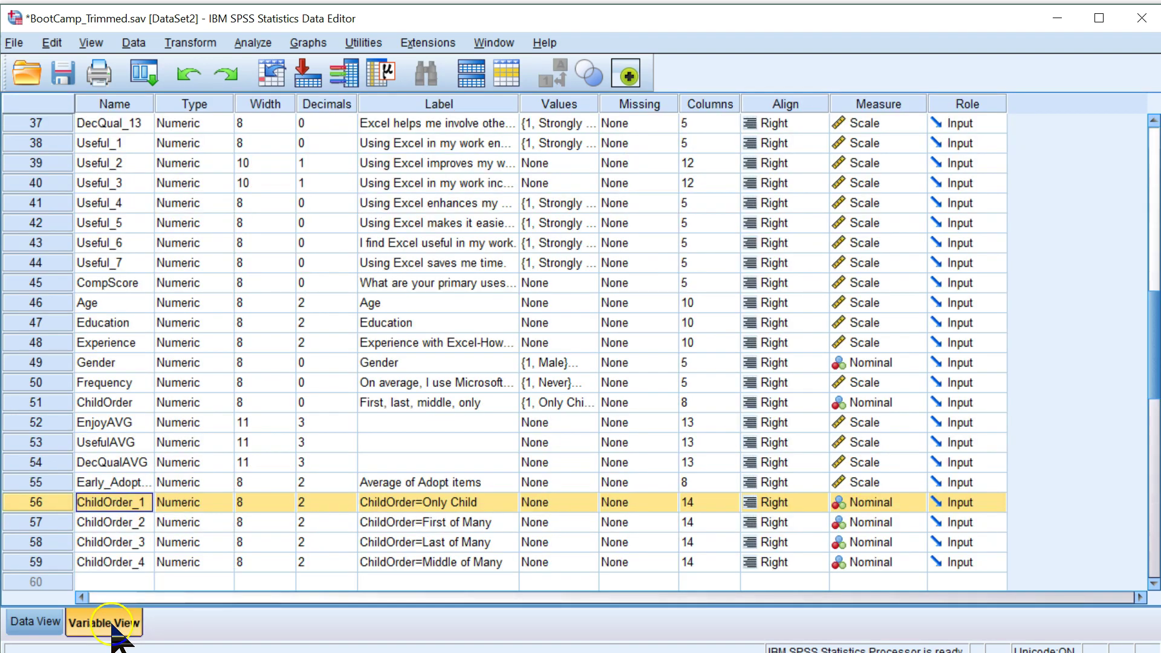
click(112, 508)
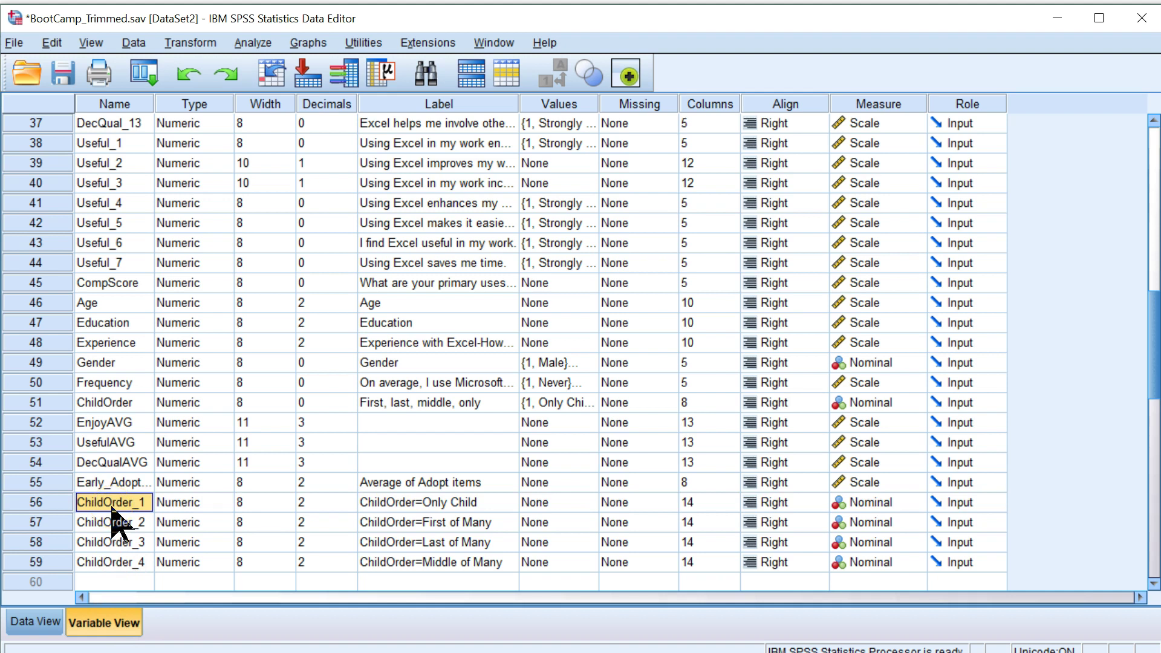
text(OnlyChild)
key(Return)
text(First)
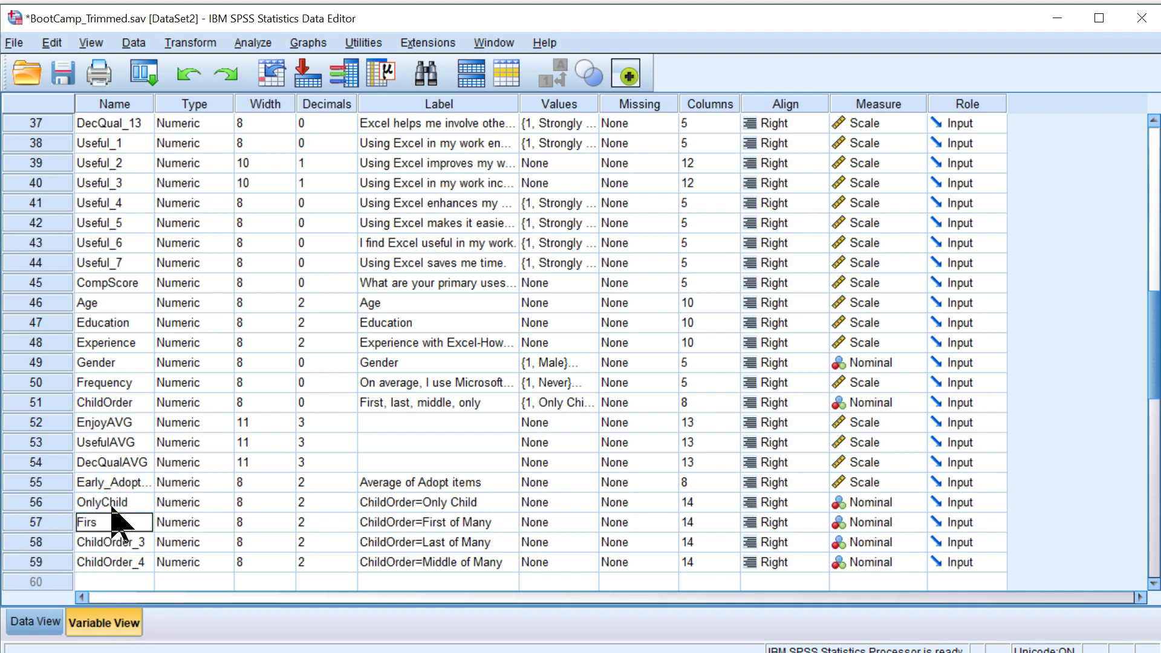
key(Return)
click(115, 520)
text(FirstChild)
key(Return)
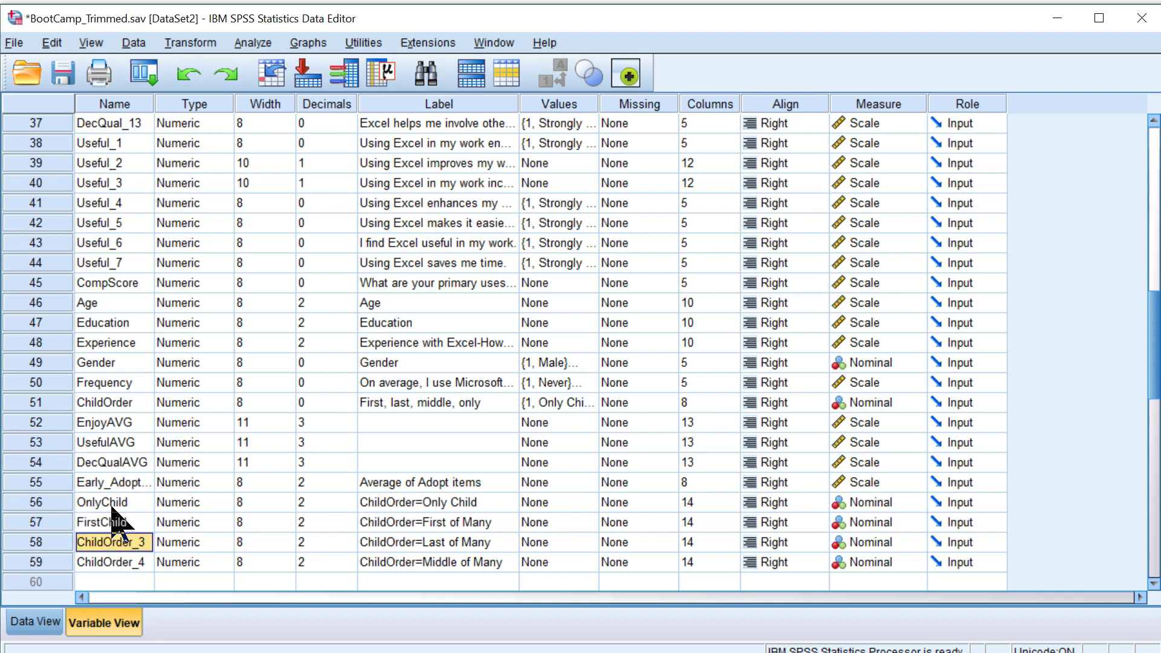
- Rename the last two dummies LastChild and MiddleChild, save the data, and switch to SmartPLS
text(LastChil)
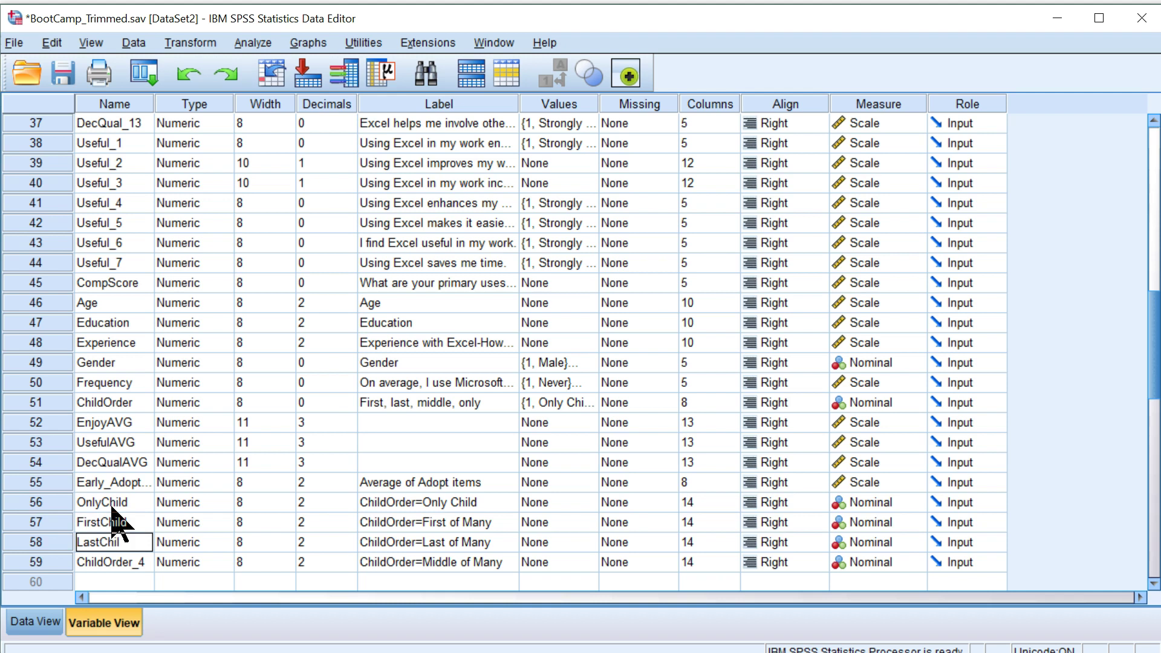
text(d)
key(Return)
text(Midd)
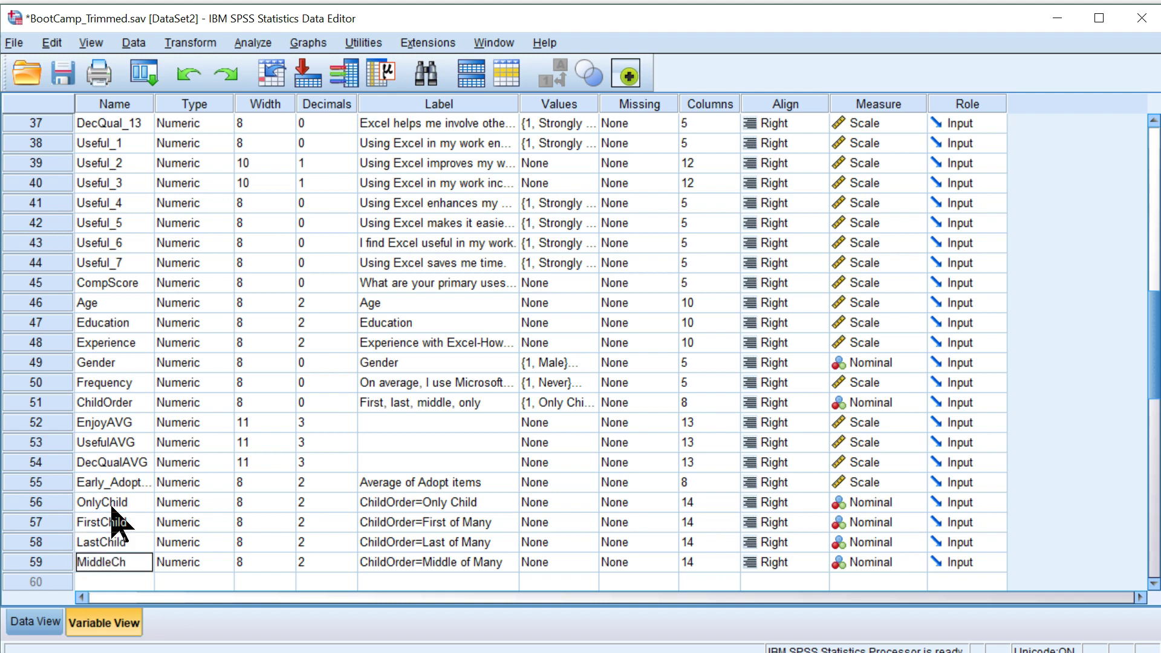
key(Return)
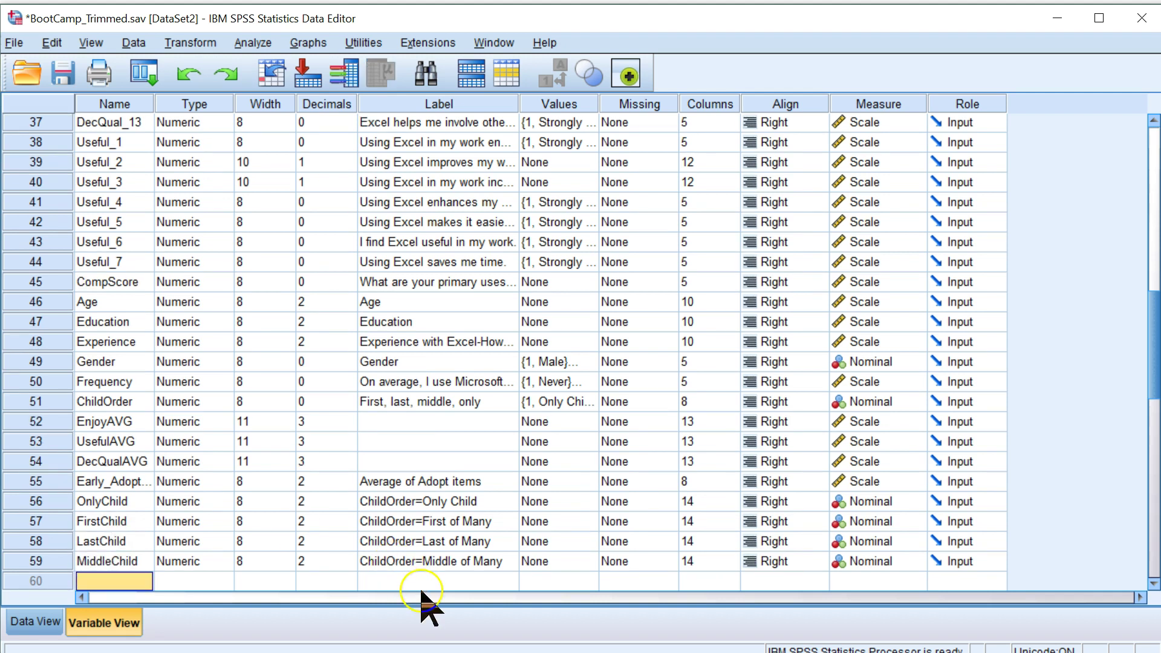
click(65, 74)
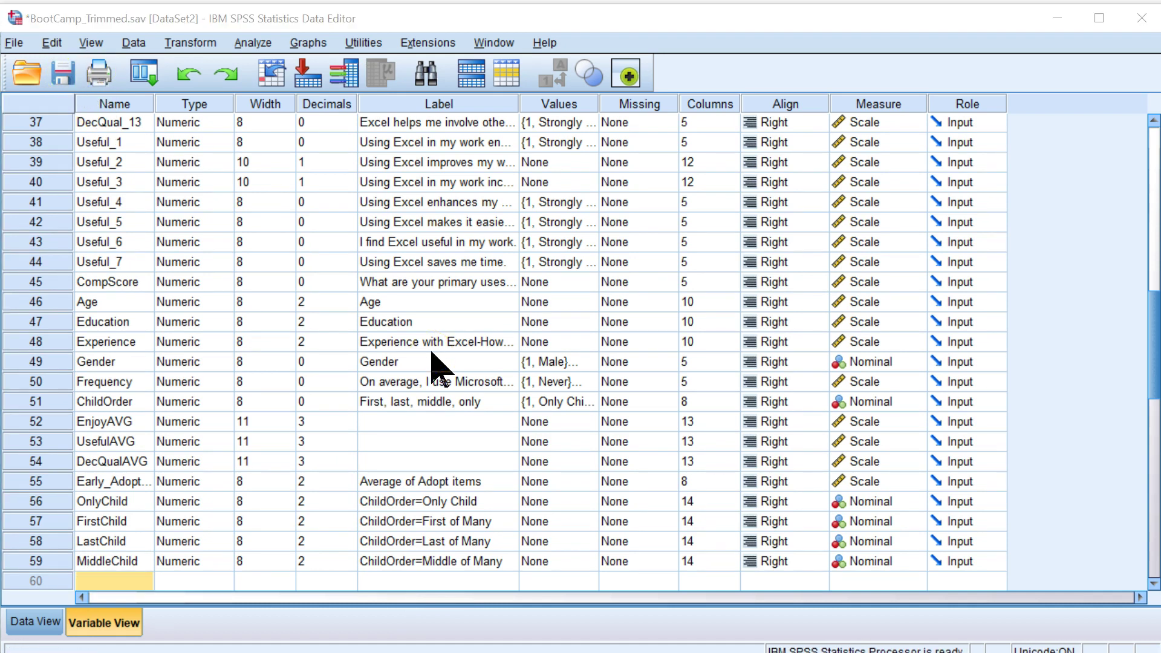
key(alt+Tab)
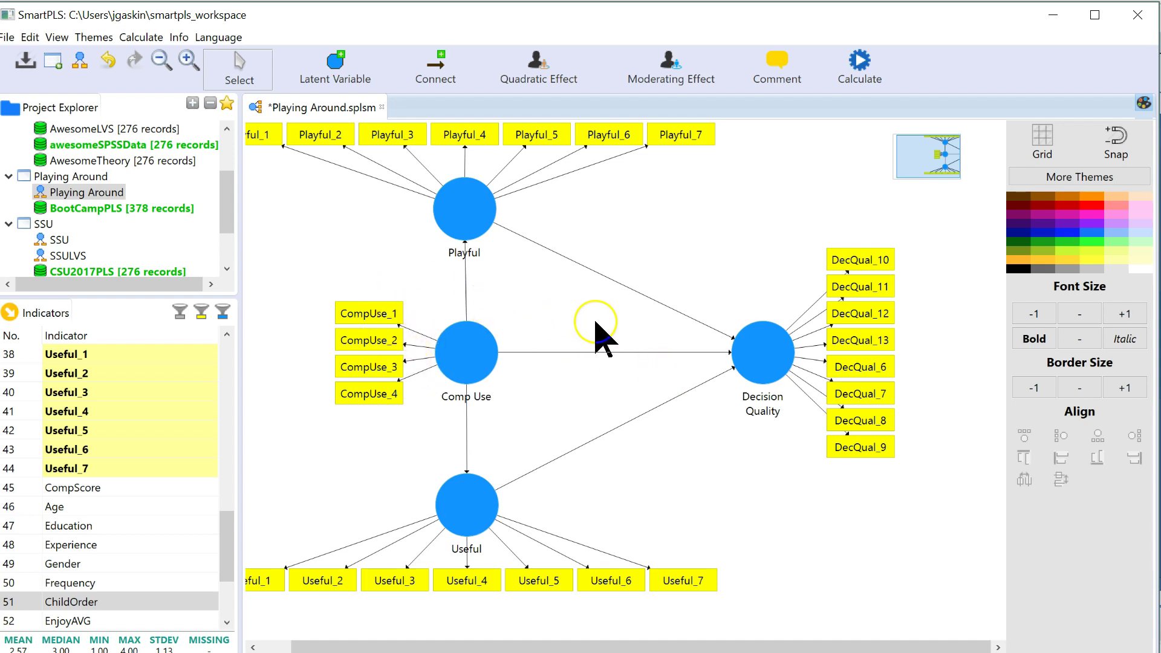
click(492, 290)
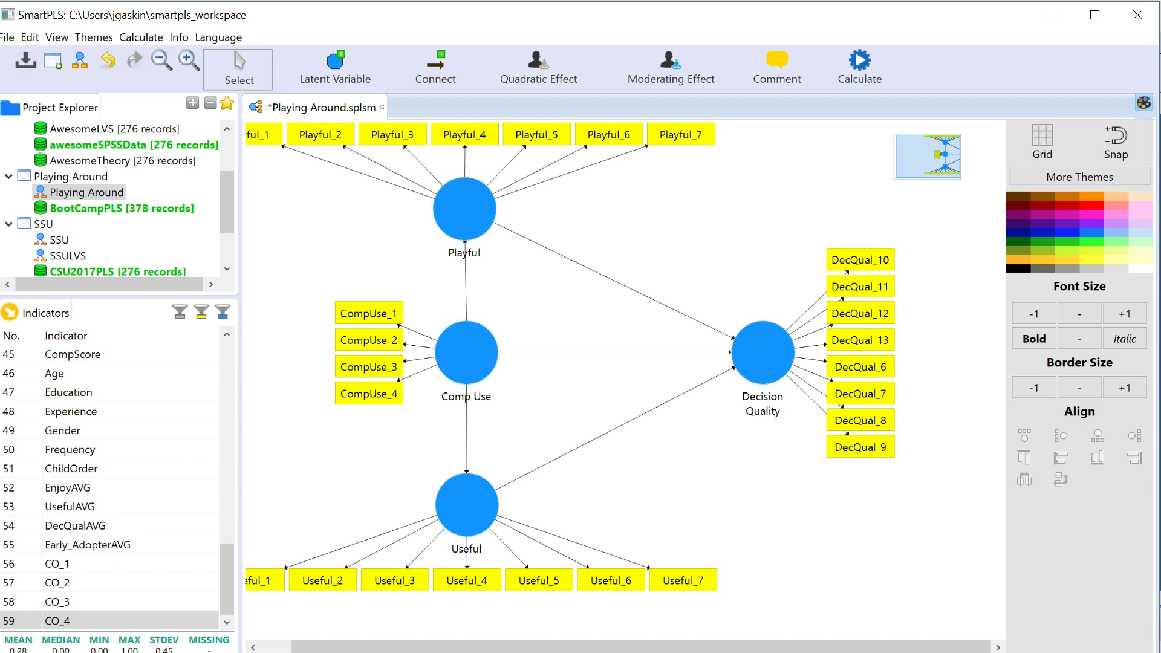
click(788, 515)
click(789, 515)
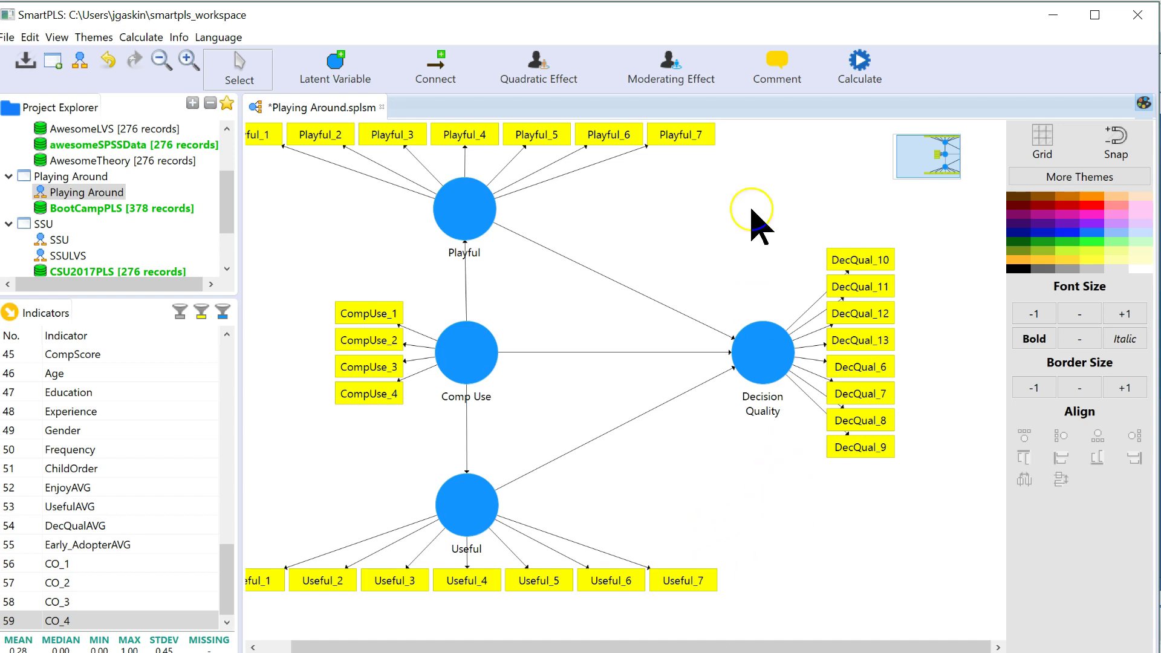
click(264, 243)
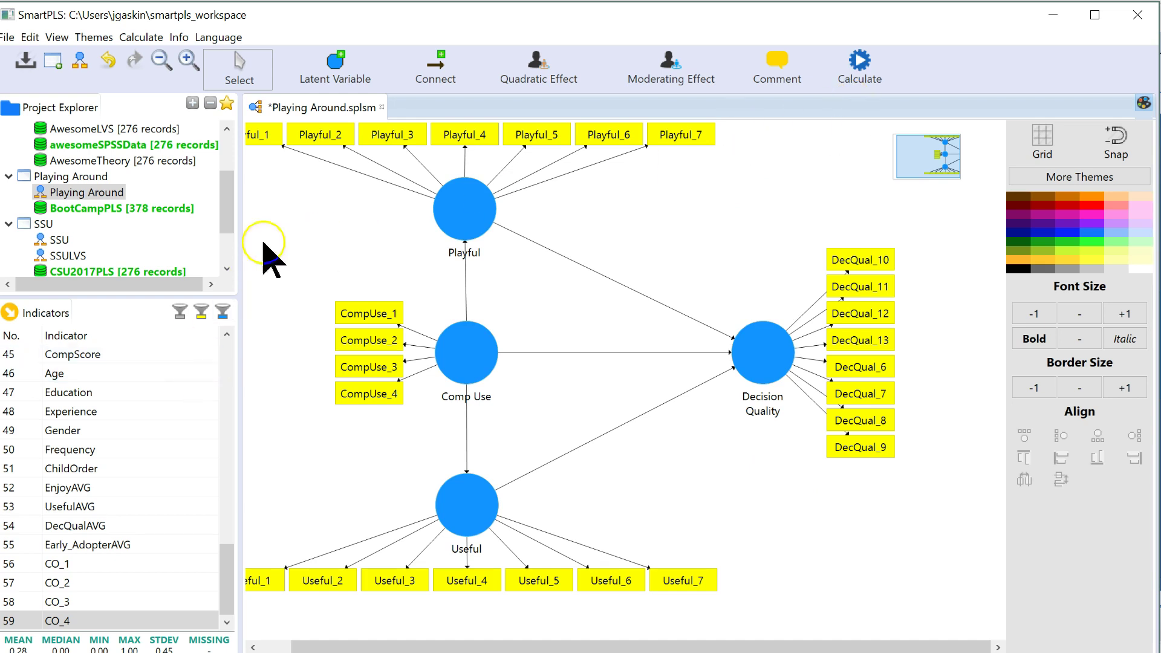
- Place two new constructs, one beside Playful and one above Decision Quality
click(336, 65)
click(630, 213)
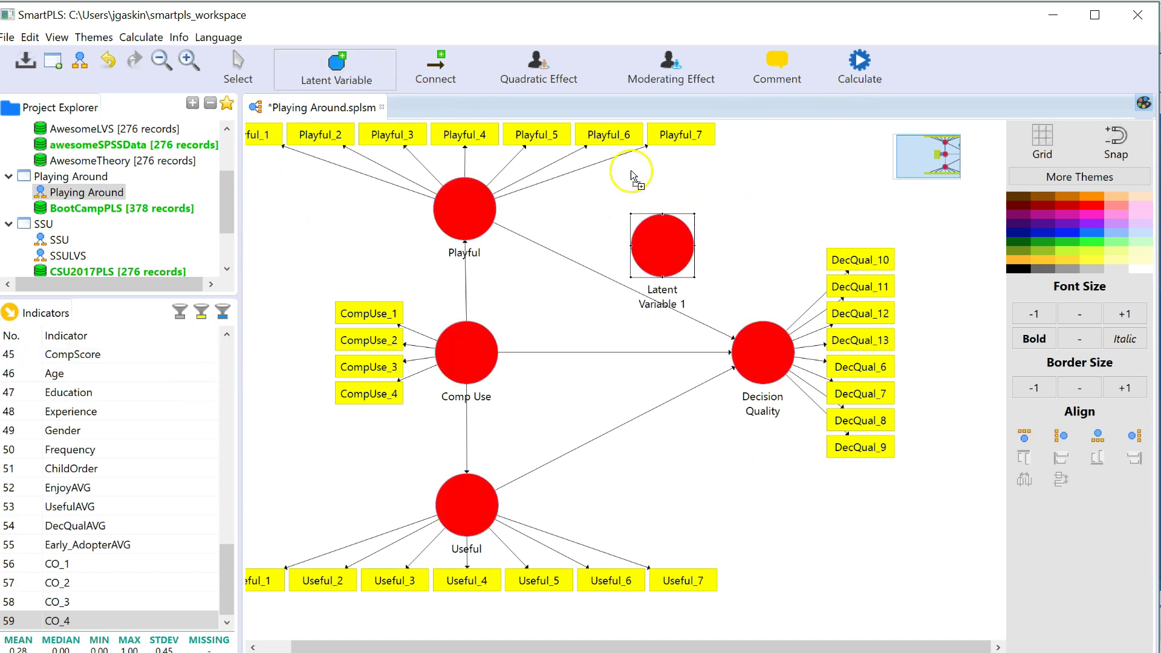
click(751, 207)
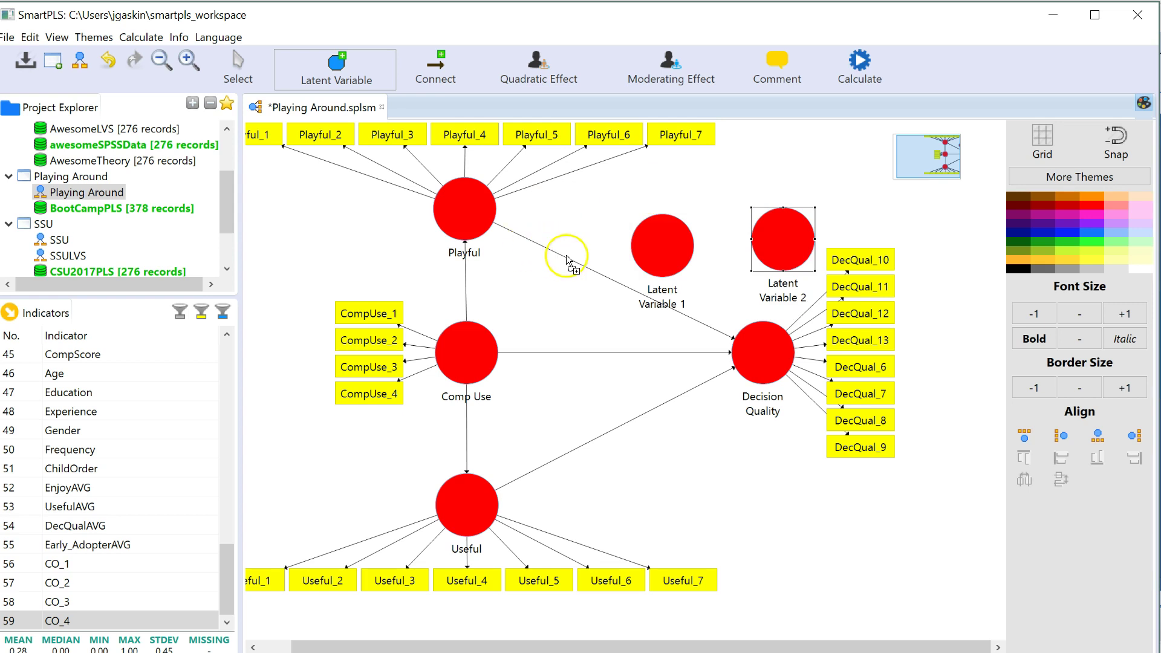
- Name the constructs Only Child and Middle Child, and nudge Only Child up and left
click(260, 75)
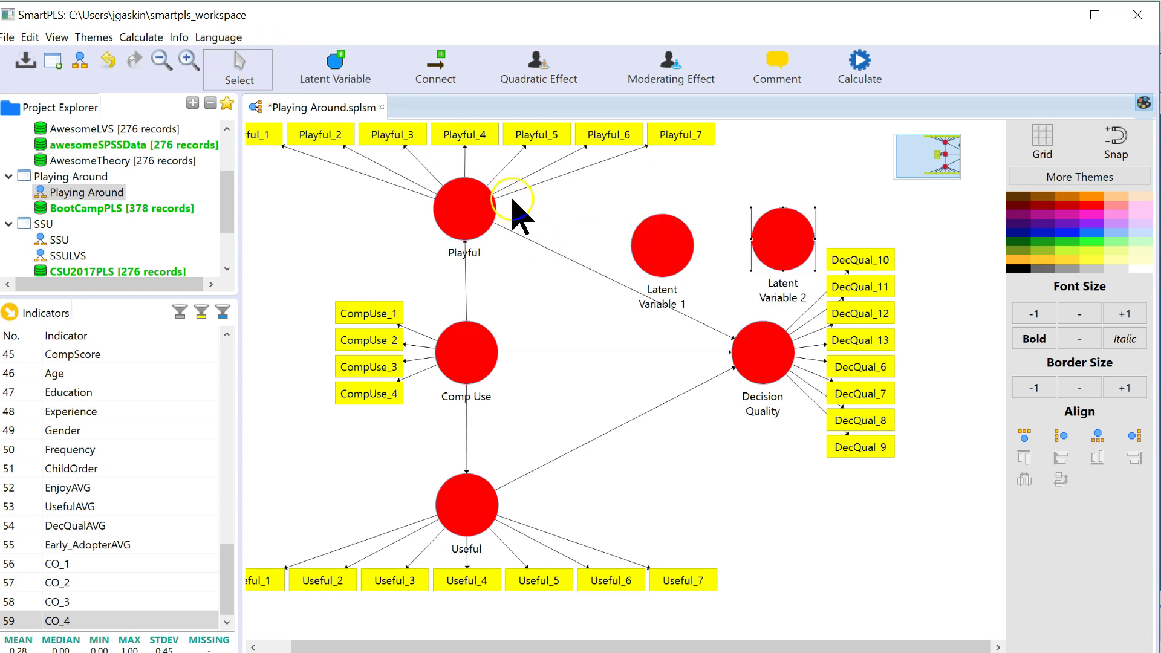
click(664, 249)
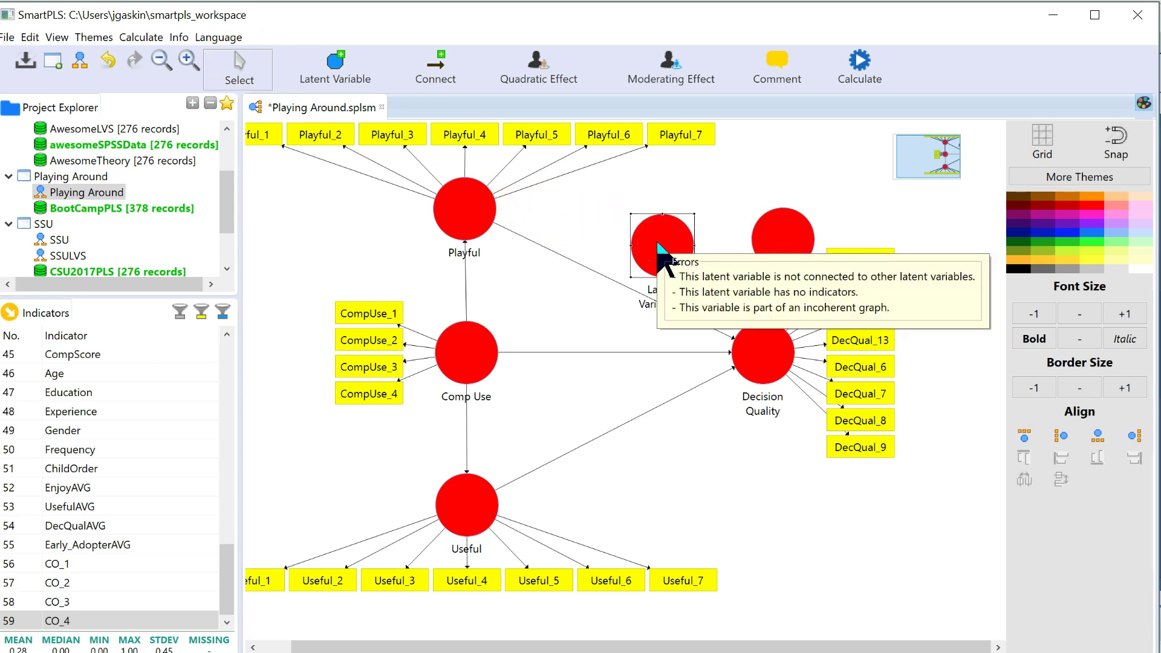
double_click(659, 245)
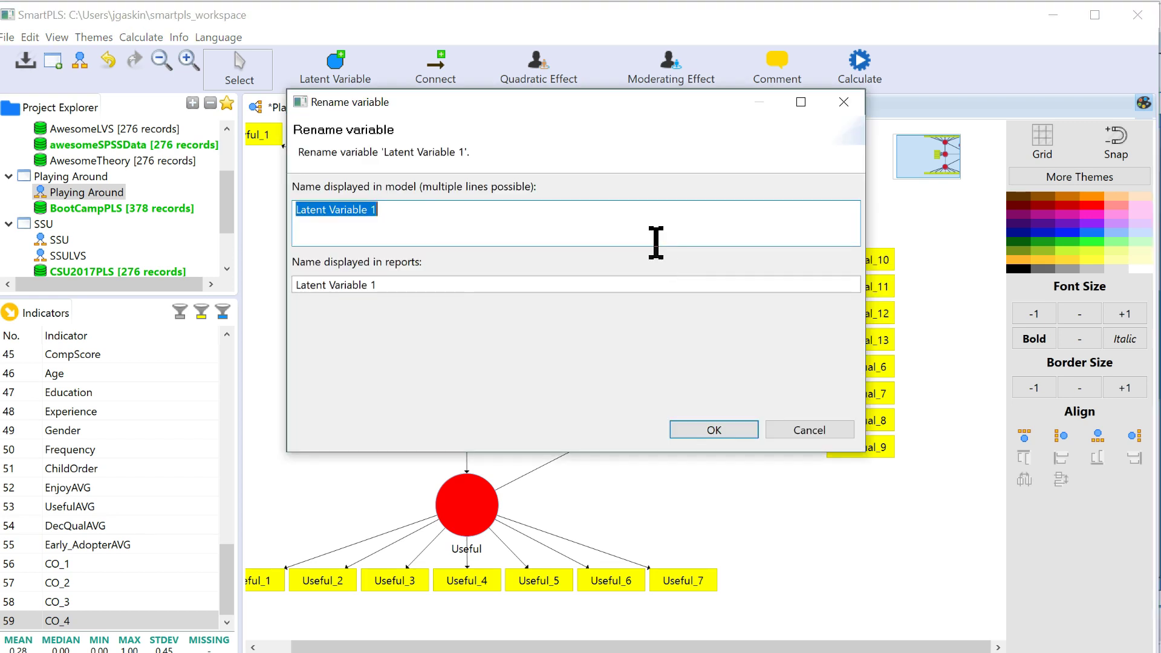
text(Fi)
key(BackSpace)
key(BackSpace)
text(Only Child)
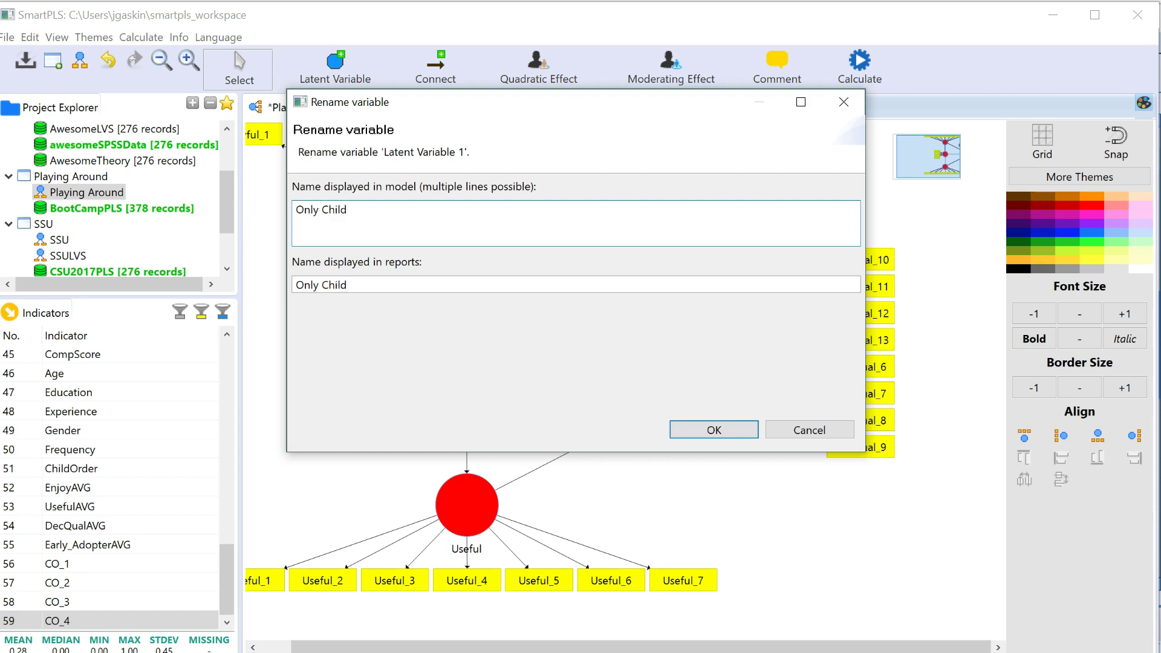
click(745, 430)
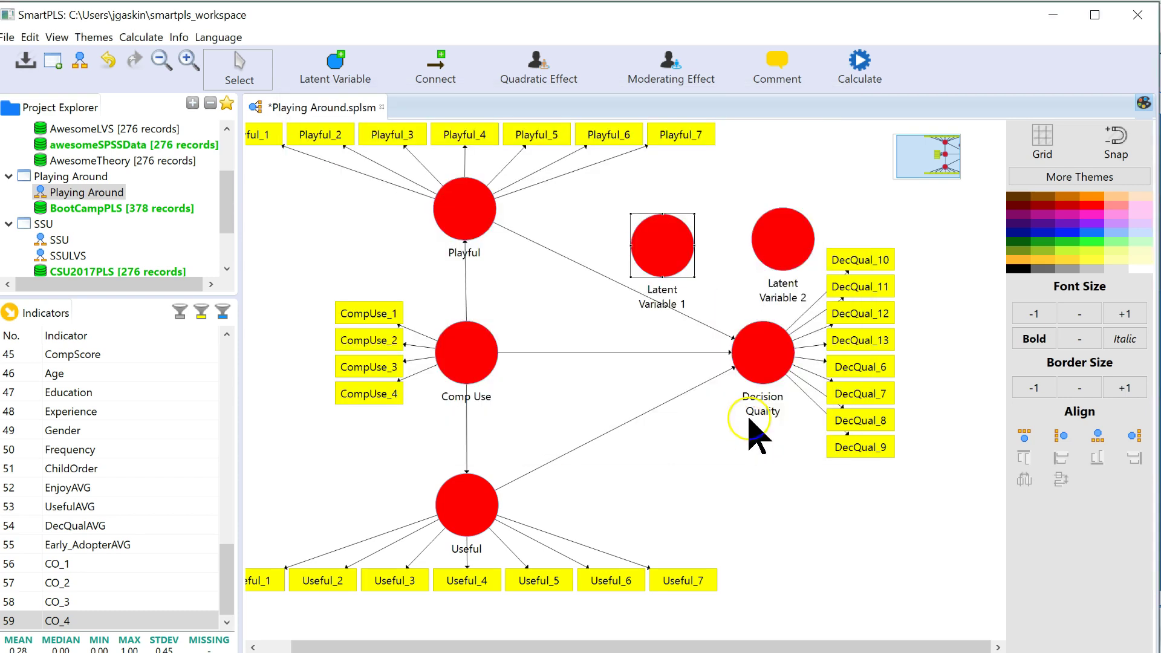
double_click(798, 257)
text(Middle Child)
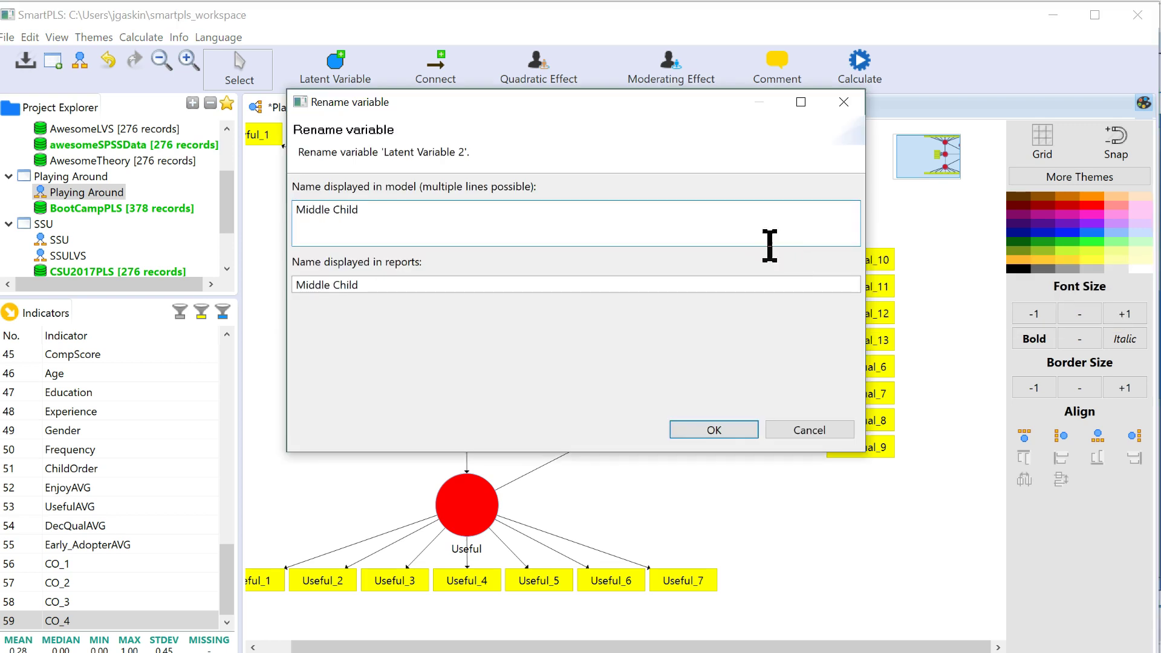
click(741, 428)
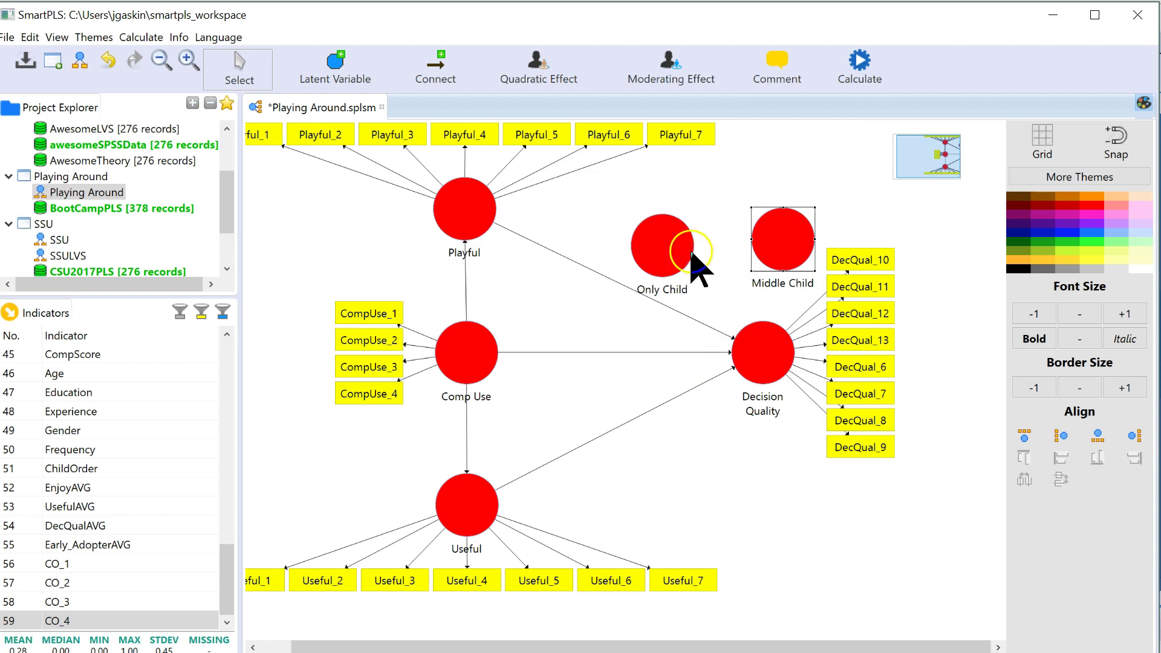
drag(661, 246, 646, 217)
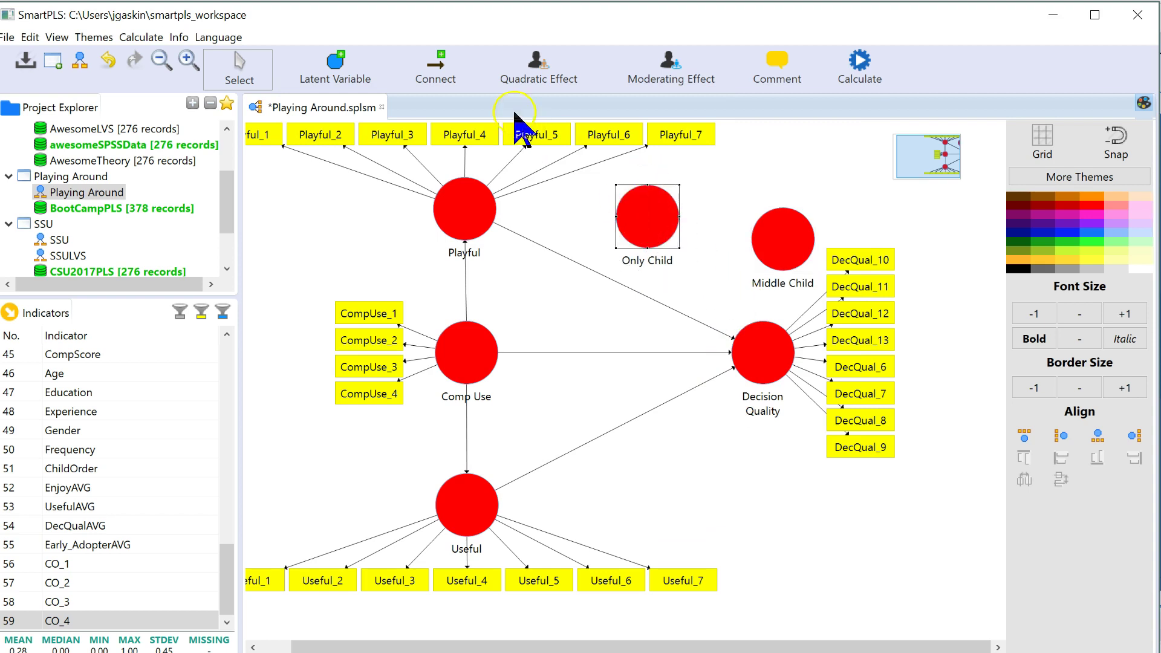
- Draw paths from Only Child to Playful and from Middle Child to Decision Quality
click(436, 68)
click(629, 216)
click(487, 225)
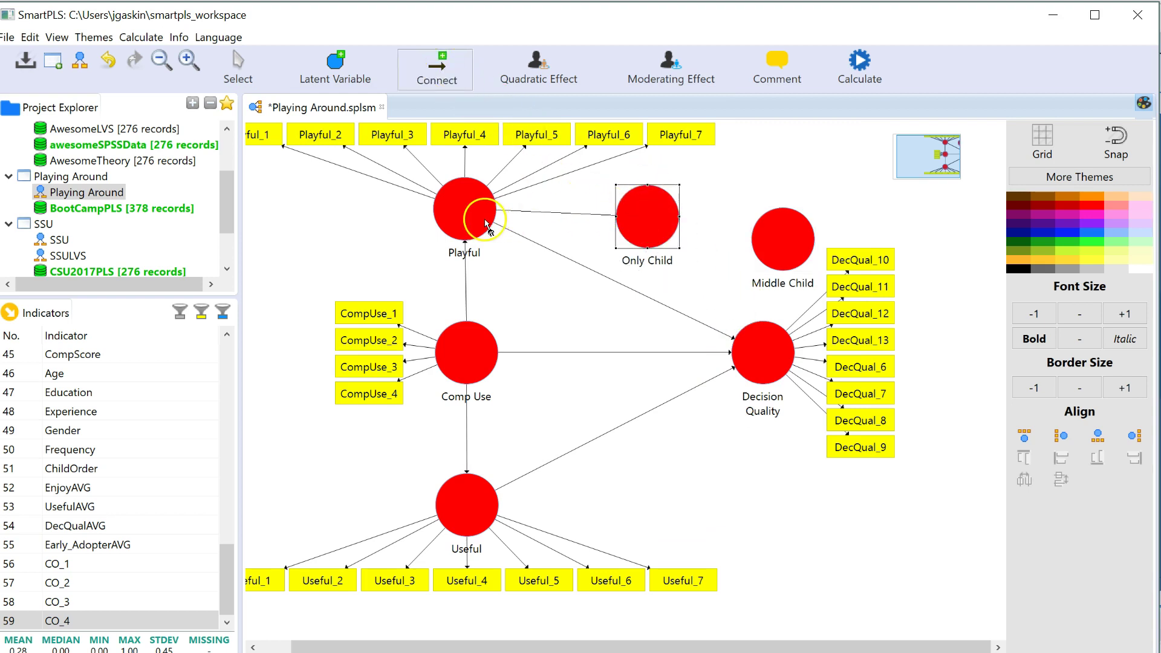
click(756, 241)
click(763, 330)
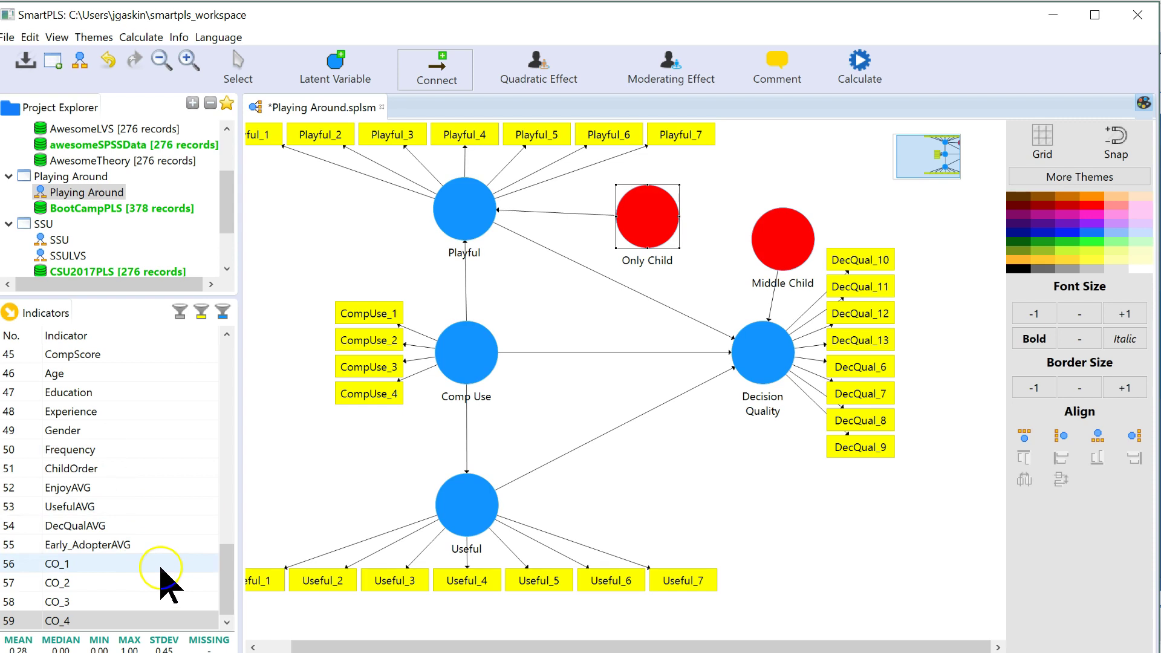
- Assign CO_1 as Only Child's indicator and CO_4 as Middle Child's, then hide all indicators
drag(100, 565, 651, 227)
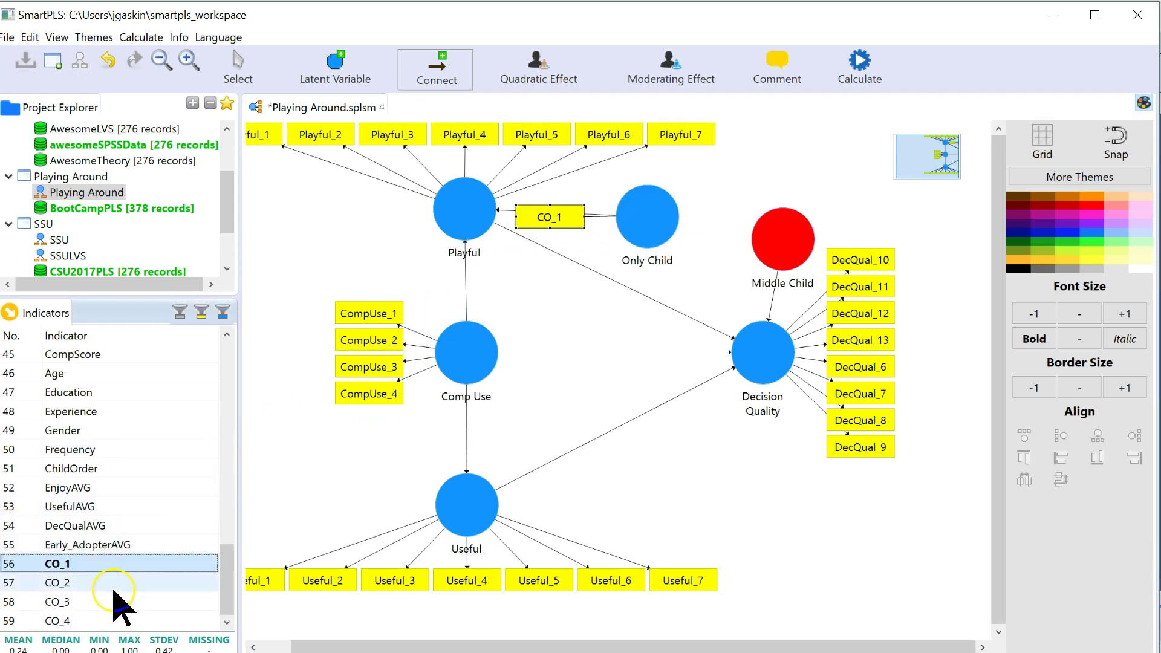
drag(112, 621, 792, 242)
right_click(792, 241)
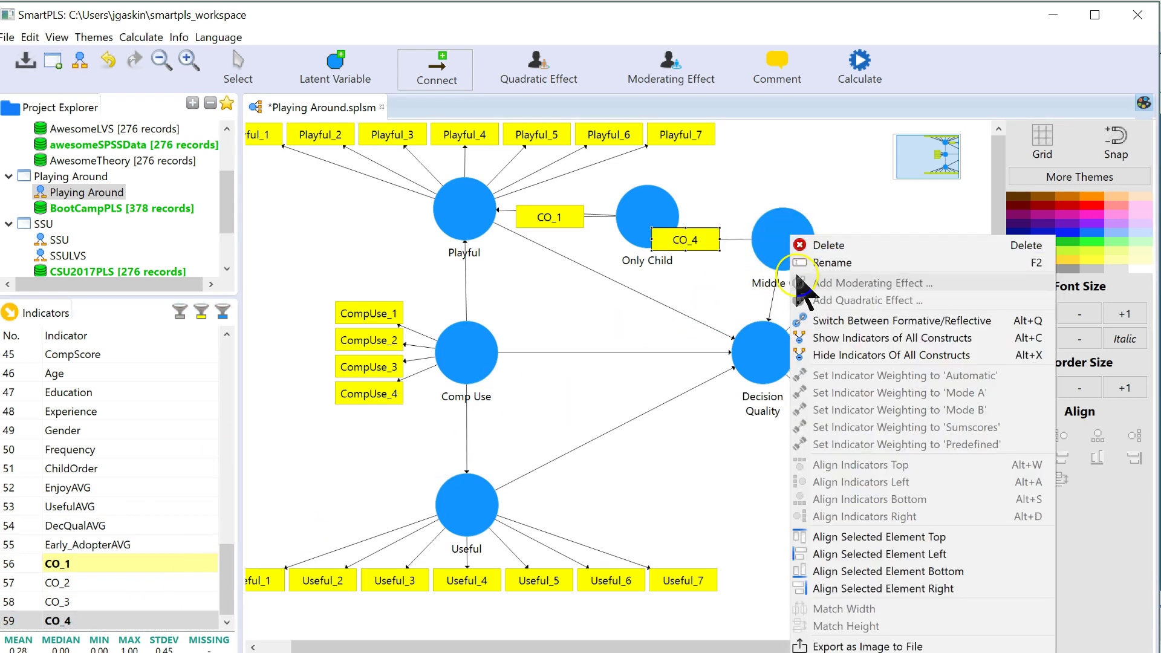
click(893, 366)
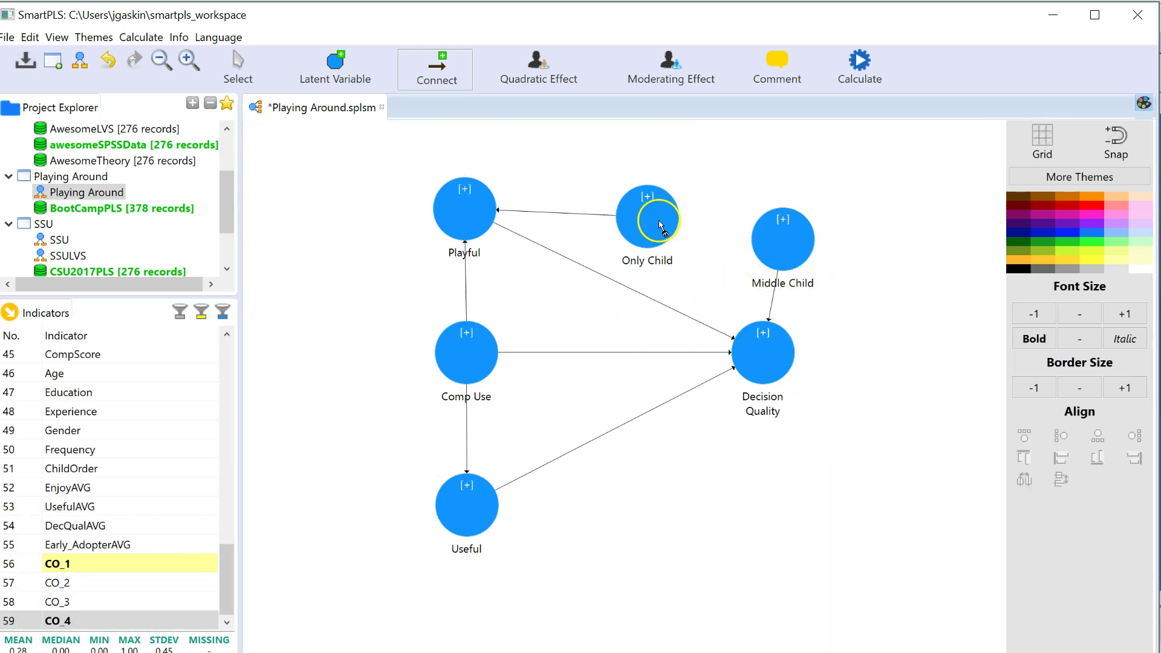
right_click(659, 222)
click(746, 192)
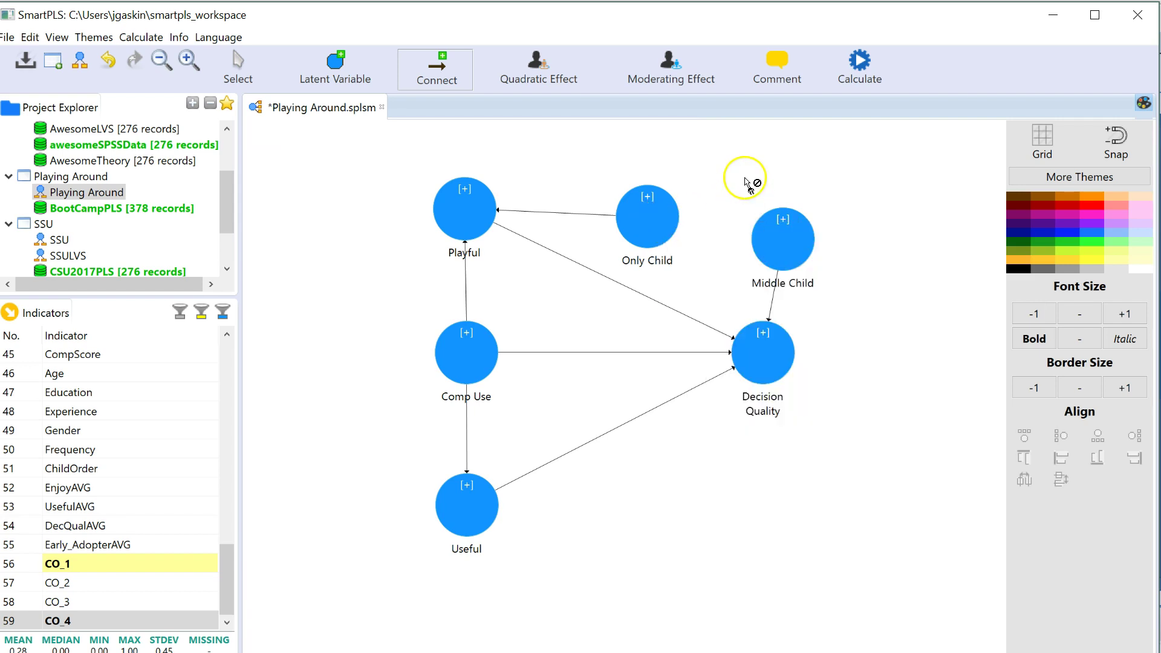
click(866, 68)
- Run the Consistent PLS Algorithm and go back to the Playing Around.splsm model diagram
click(866, 68)
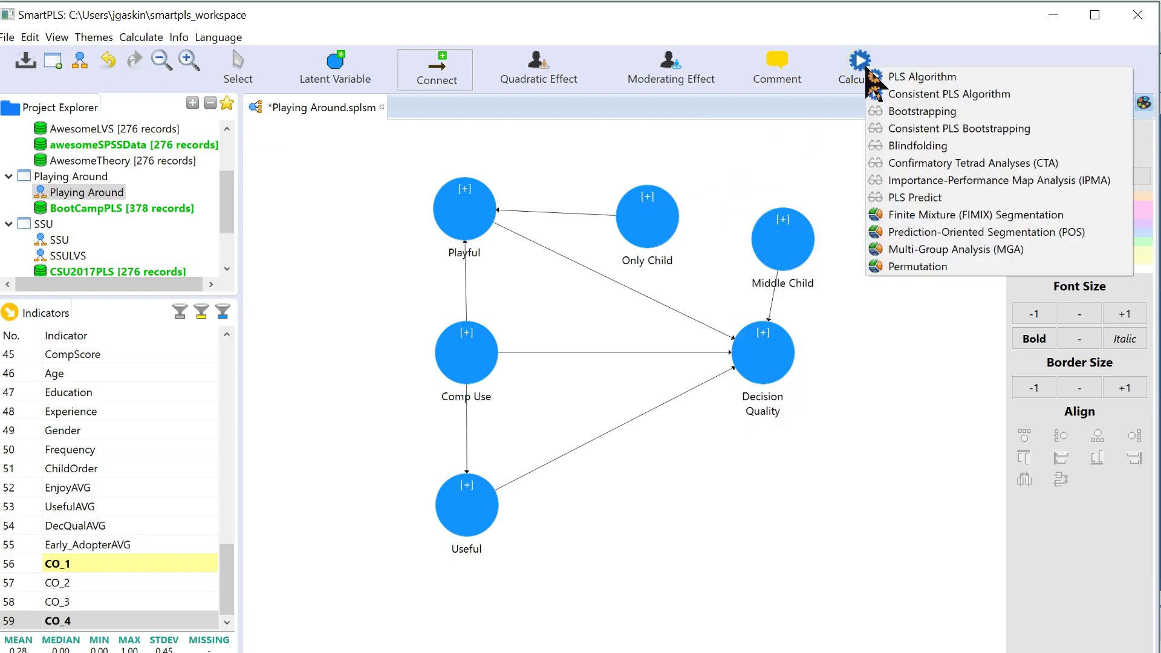
click(918, 93)
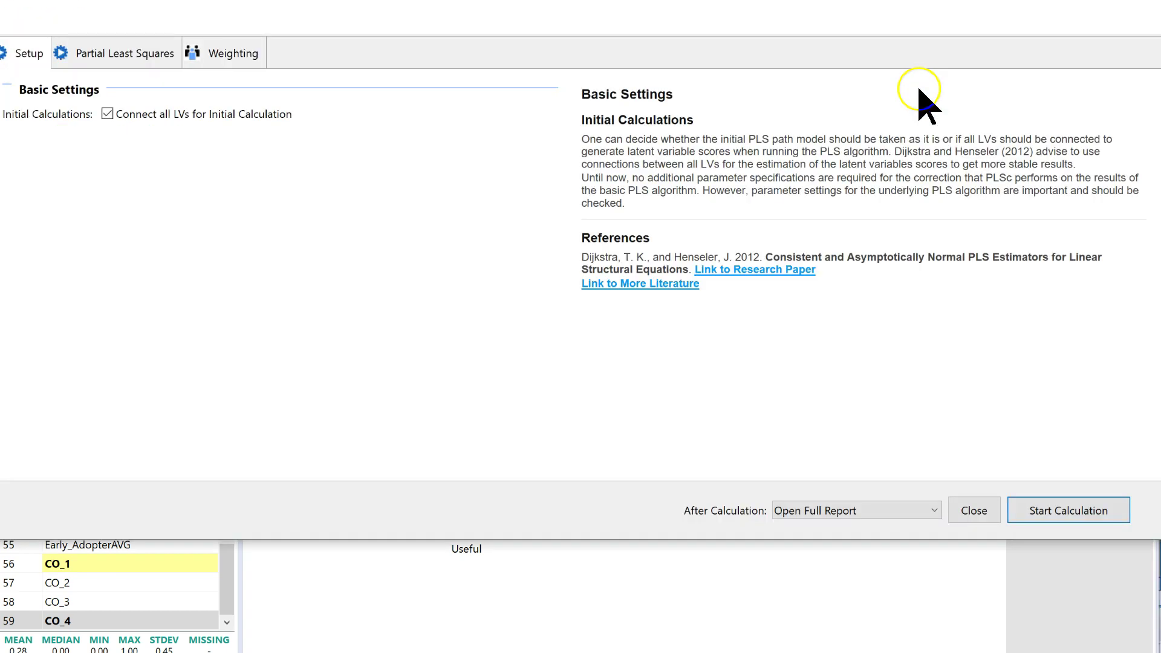
click(1047, 516)
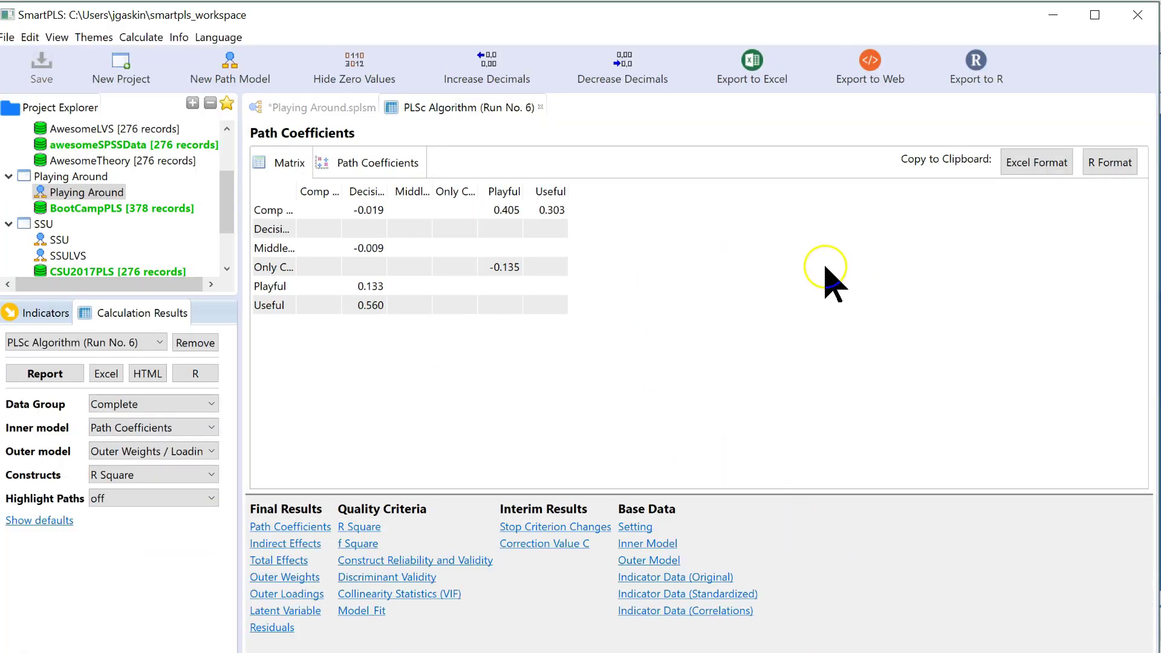
click(305, 109)
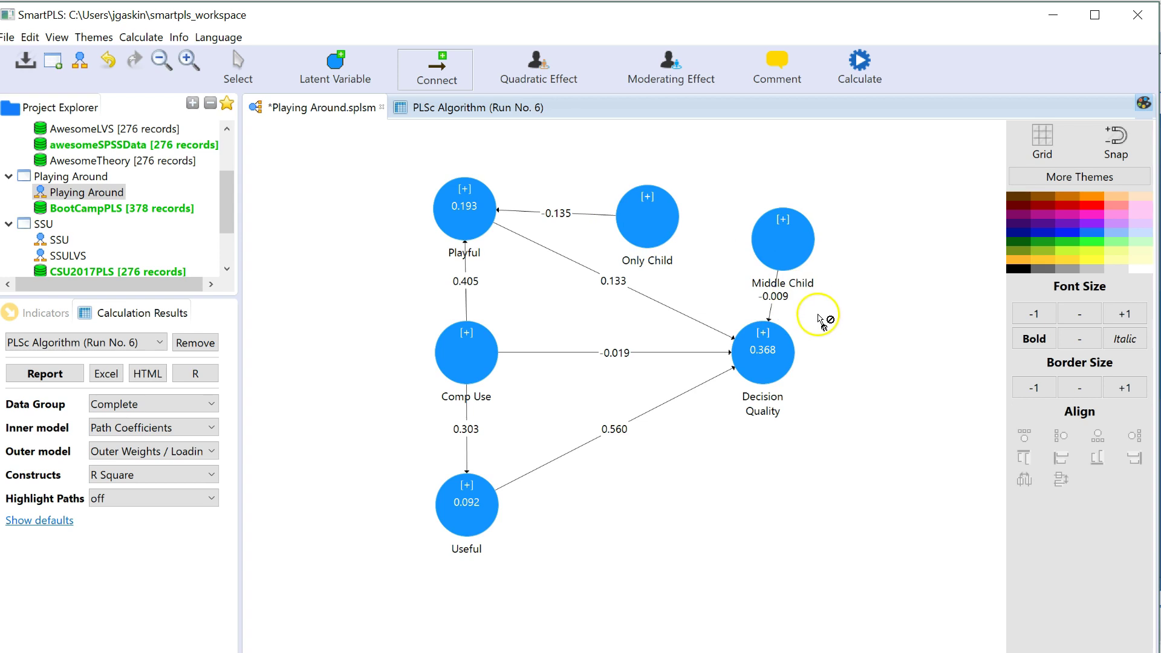
- Run Consistent PLS Bootstrapping on the model
click(864, 68)
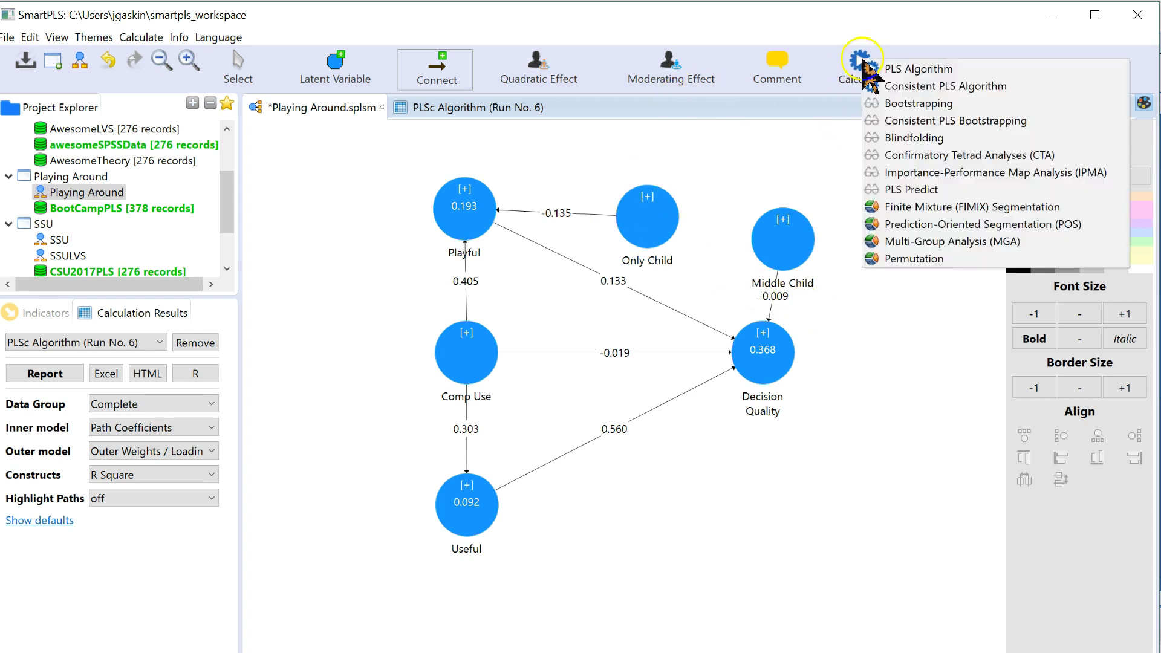
click(937, 121)
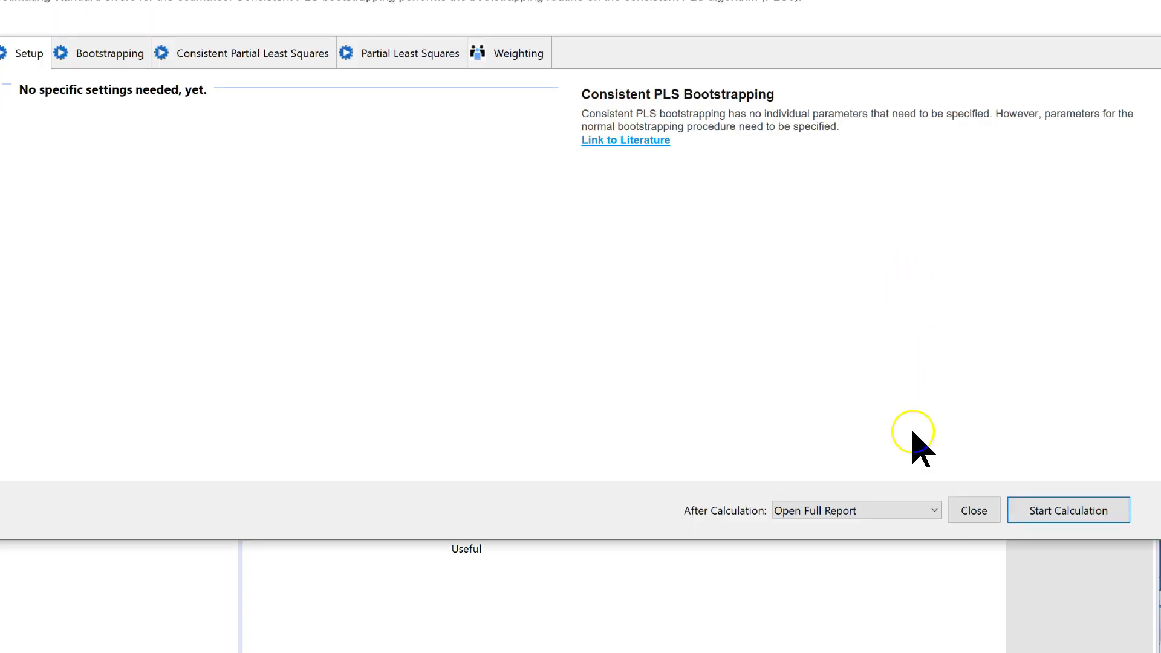
click(1040, 511)
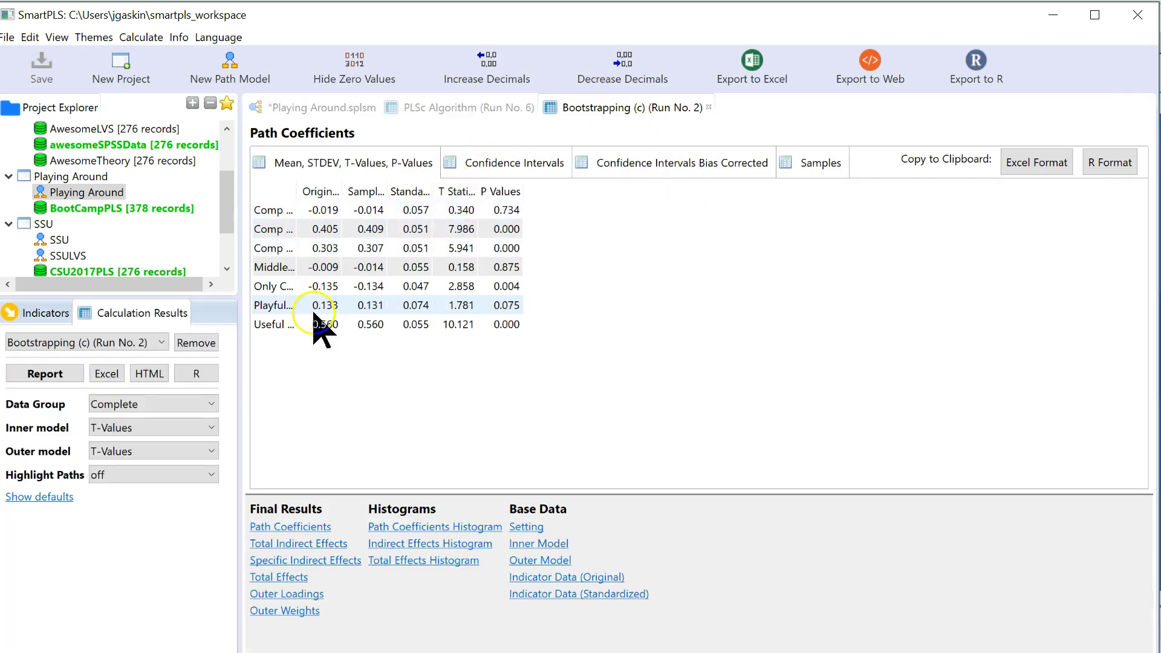
- Check the t-values for Middle Child (0.158) and Only Child (2.858), then return to the model
click(283, 271)
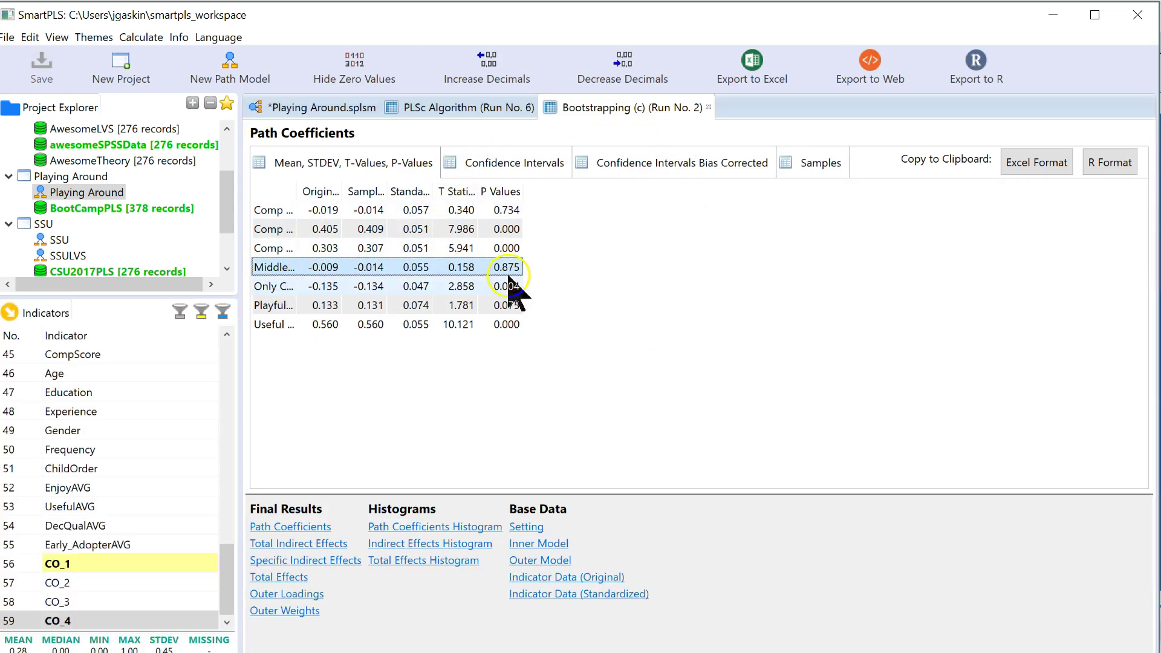
click(287, 289)
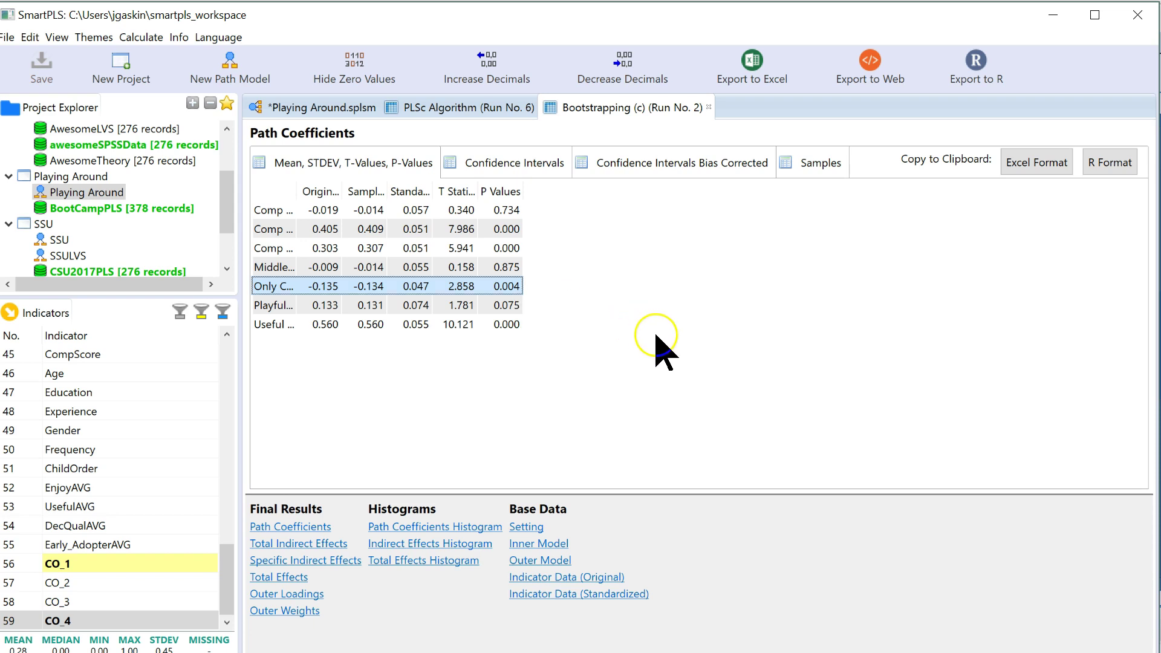
click(325, 108)
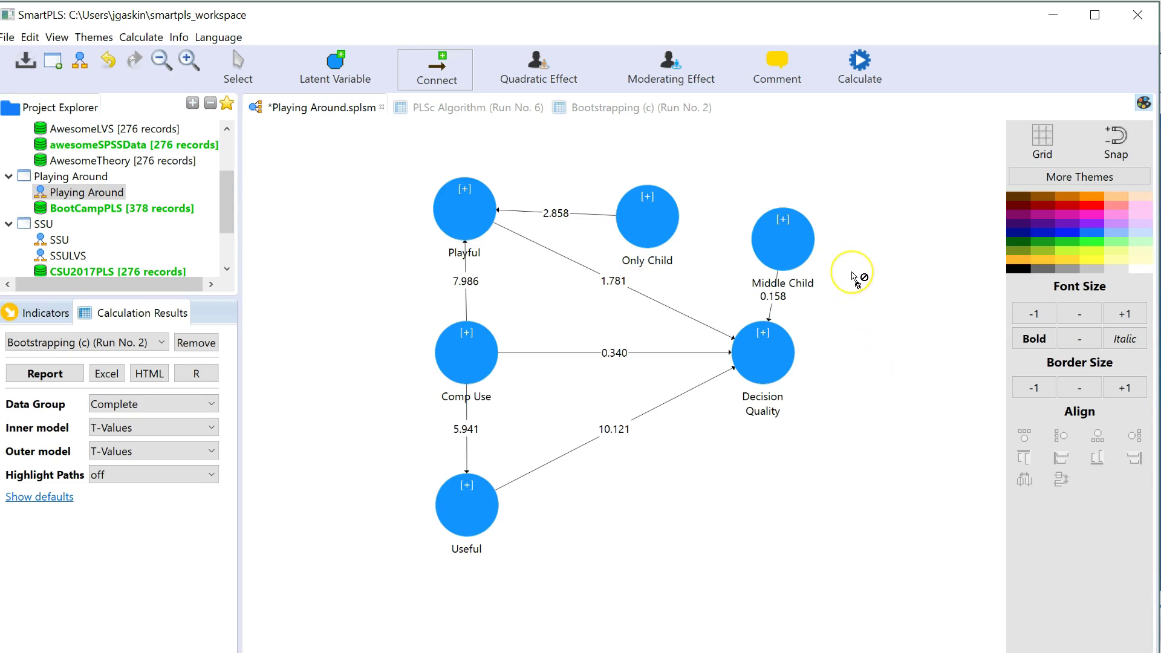